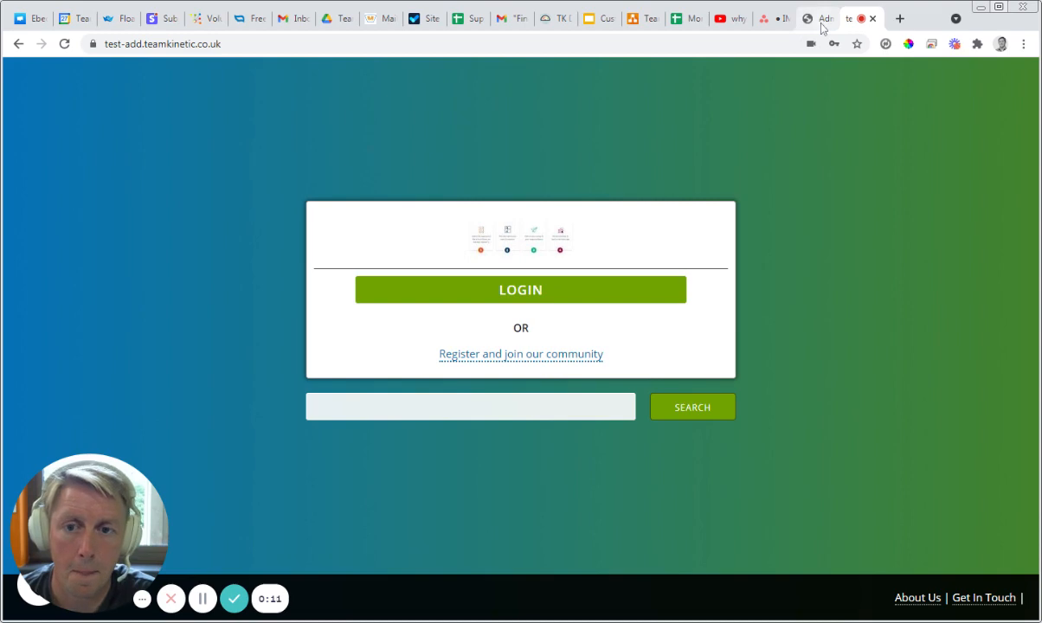
Step: Upload lambeth logo.png as the site logo in the admin site's Look & Feel settings
{"action": "left_click", "coordinate": [821, 21]}
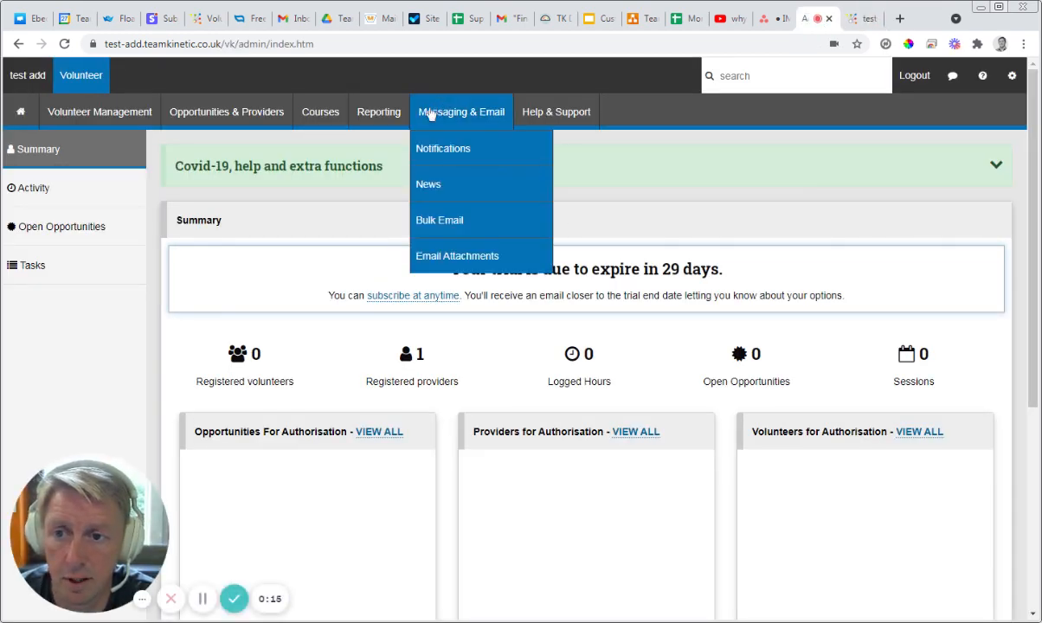
{"action": "left_click", "coordinate": [1012, 78]}
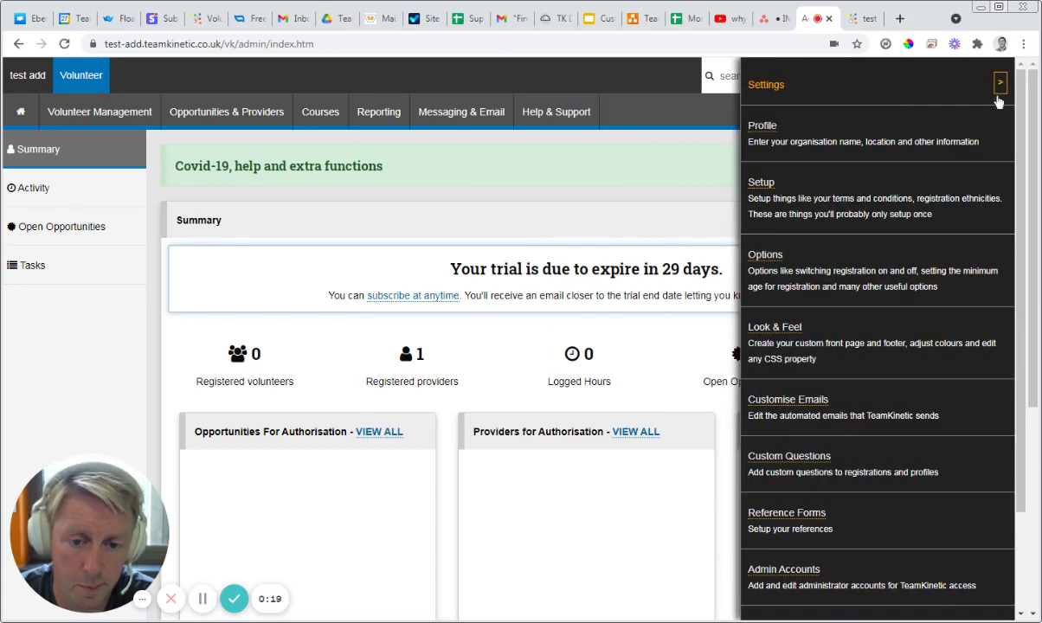
{"action": "left_click", "coordinate": [787, 334]}
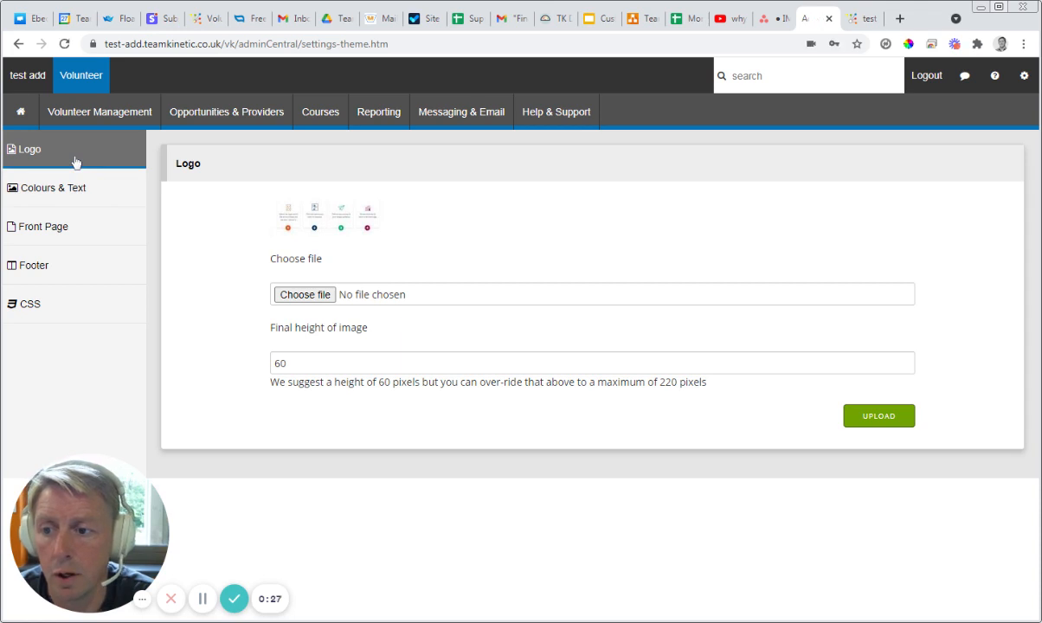
{"action": "left_click", "coordinate": [322, 299]}
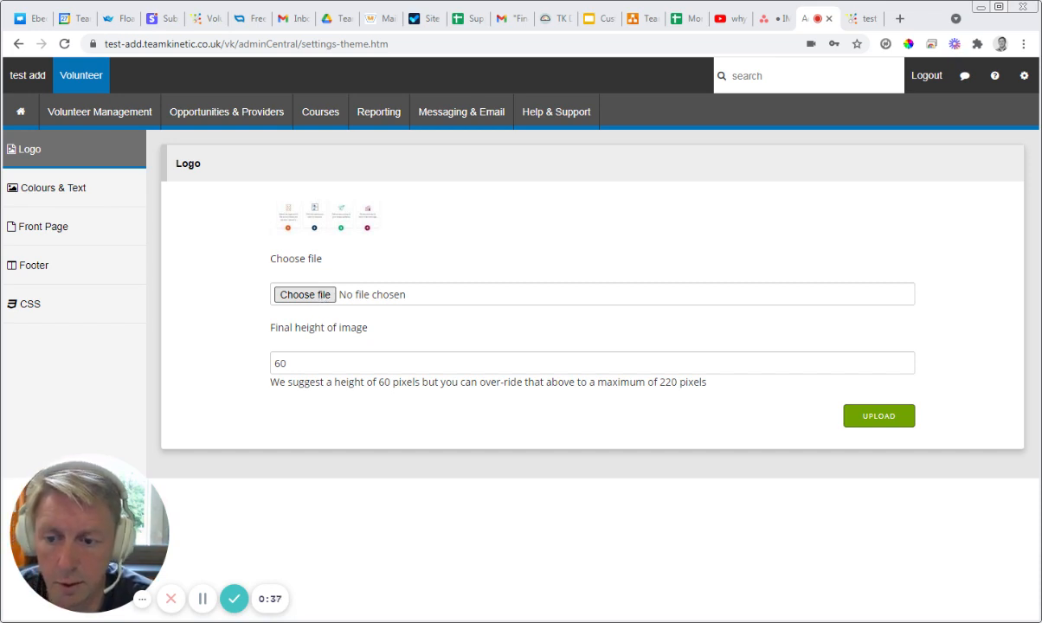
{"action": "left_click", "coordinate": [454, 442]}
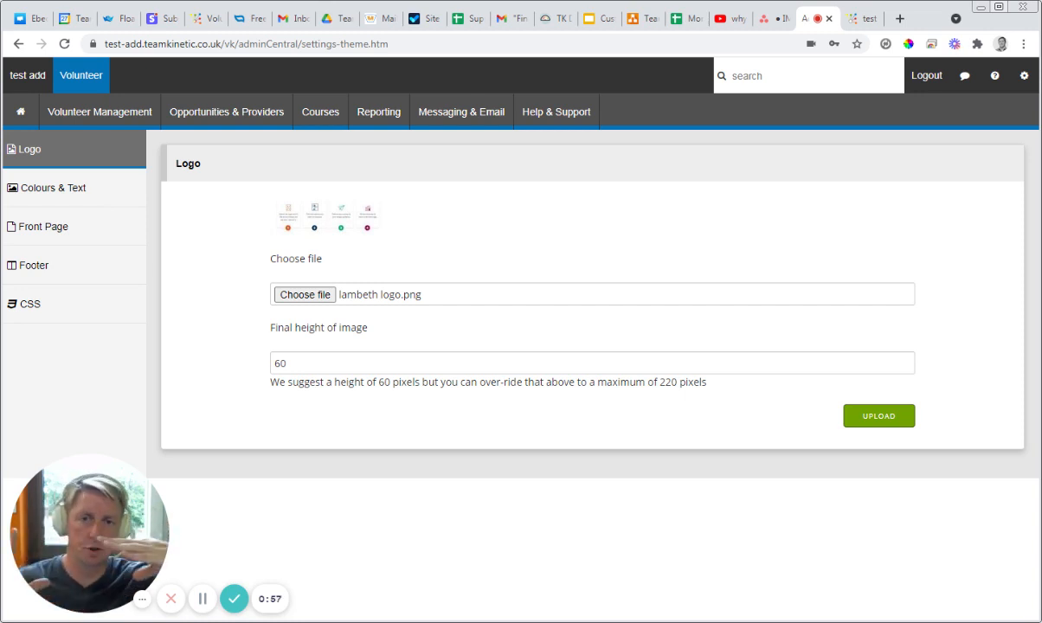
{"action": "double_click", "coordinate": [281, 363]}
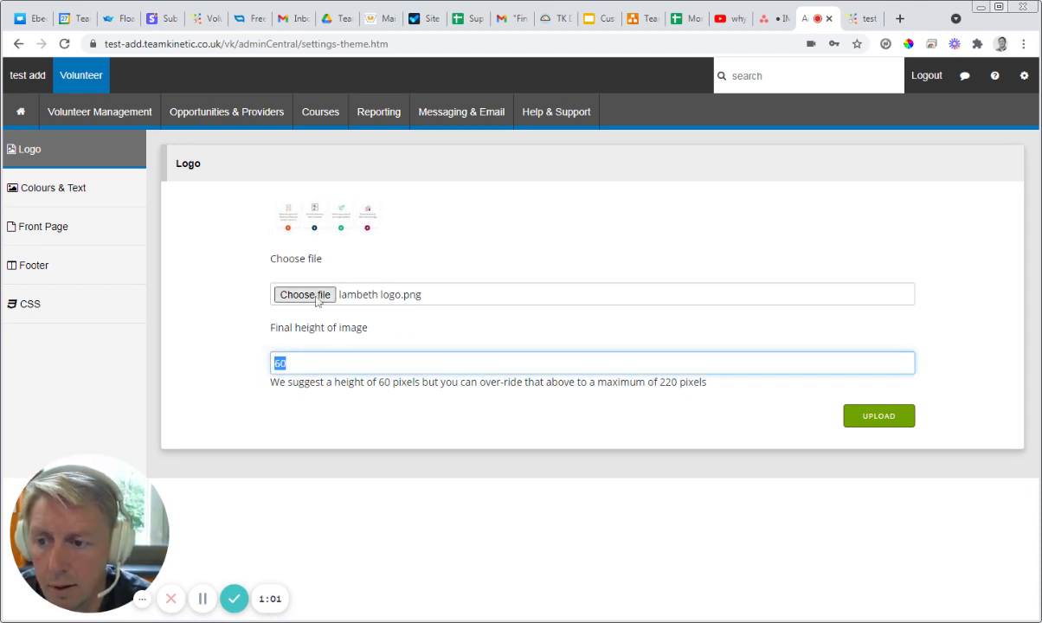
{"action": "left_click", "coordinate": [879, 418]}
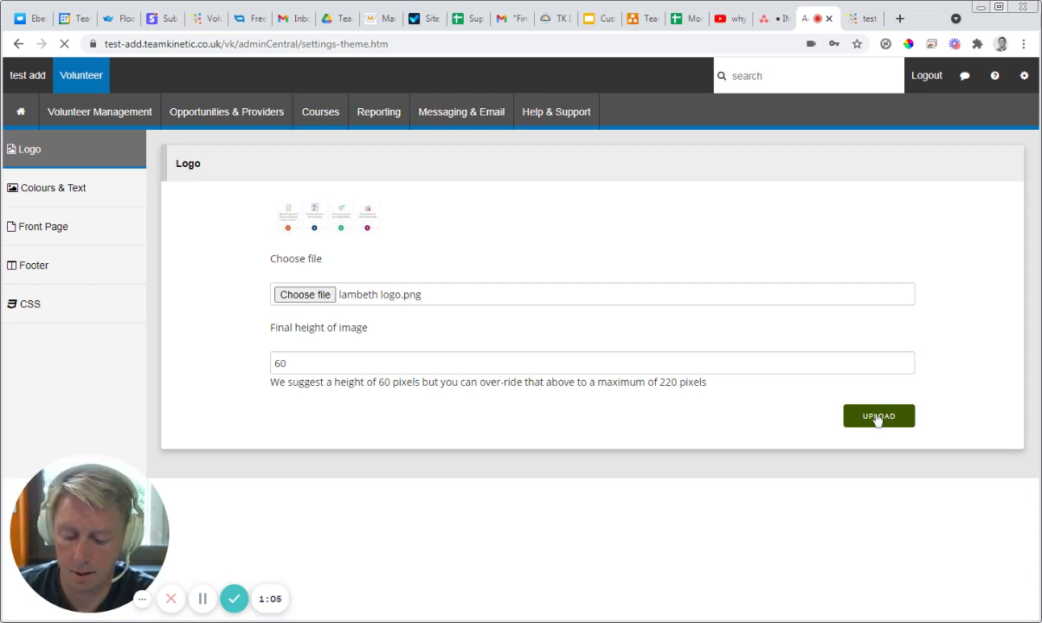
Step: Reload the public front page to check the uploaded logo, and open the admin theme's Colours & Text settings
{"action": "left_click", "coordinate": [862, 20]}
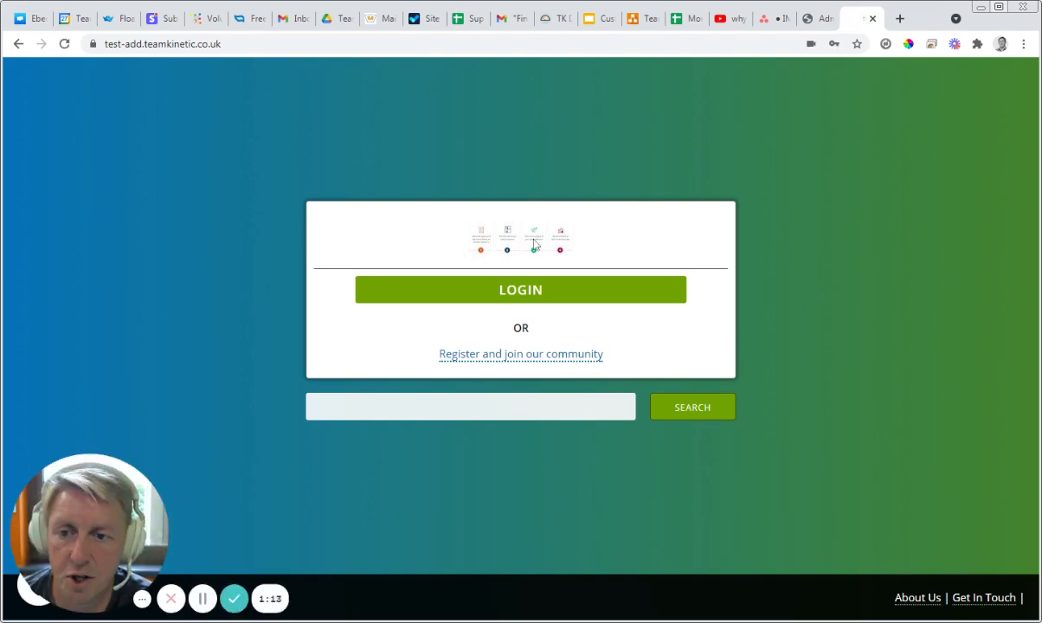
{"action": "key", "text": "F5"}
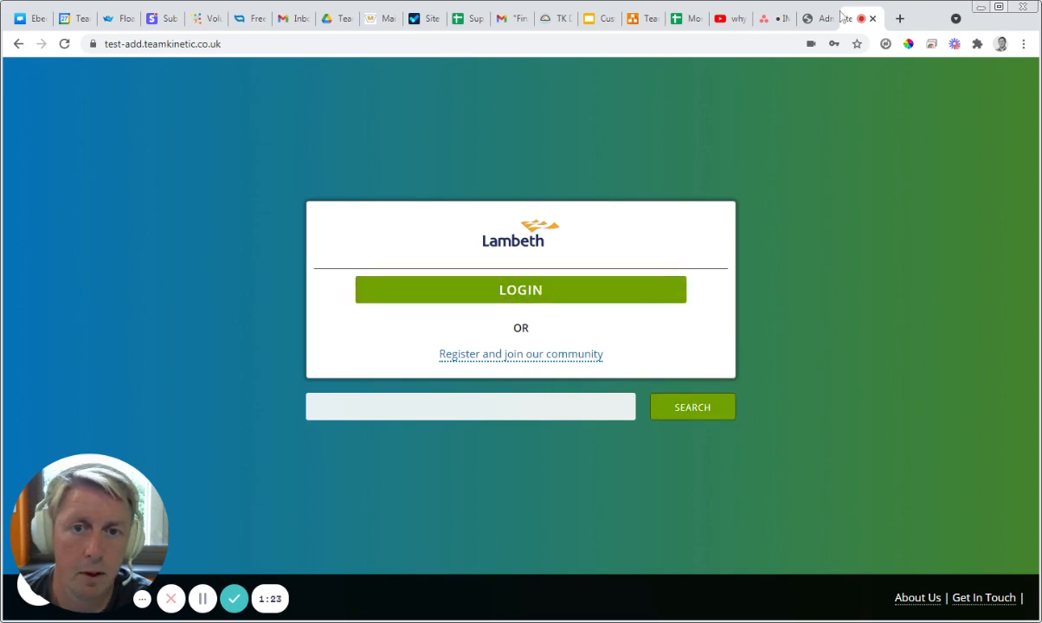
{"action": "left_click", "coordinate": [821, 19]}
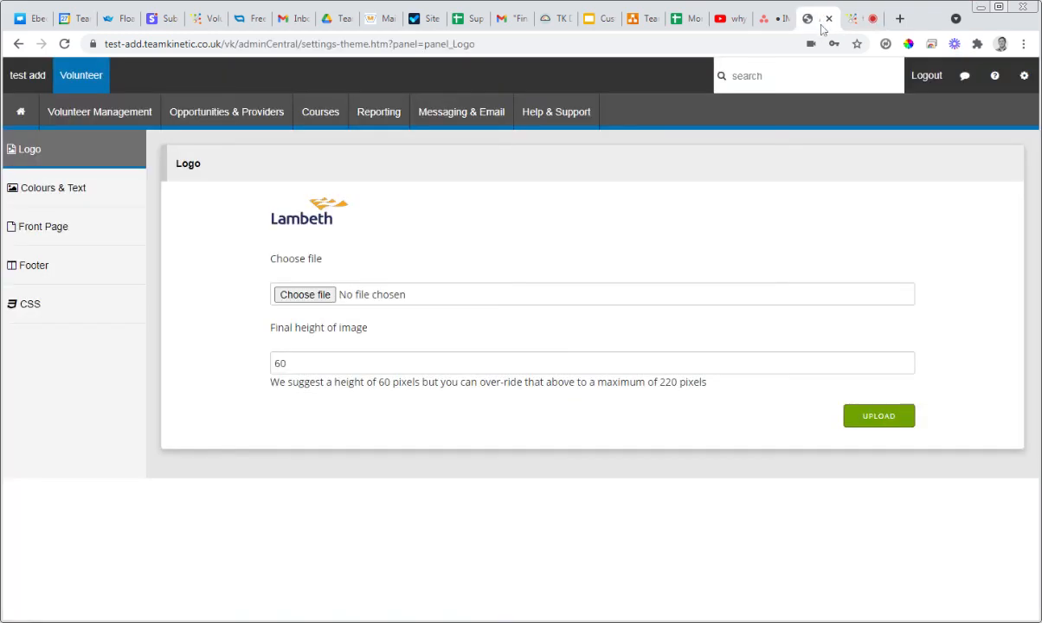
{"action": "left_click", "coordinate": [73, 193]}
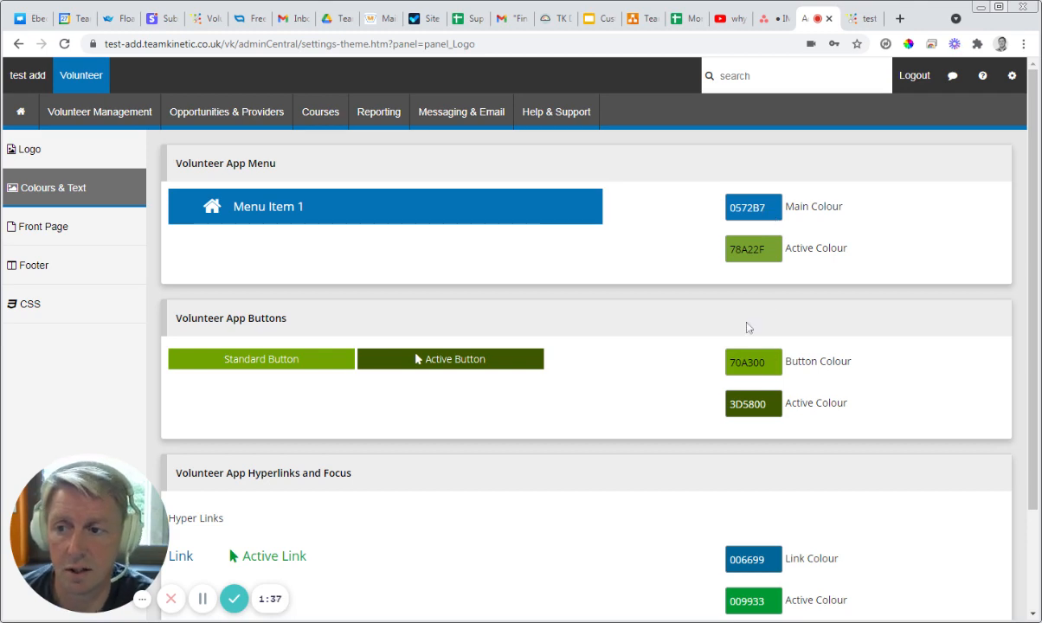
Step: Try B7B651 as the main colour of the Volunteer App Menu
{"action": "left_click", "coordinate": [745, 212]}
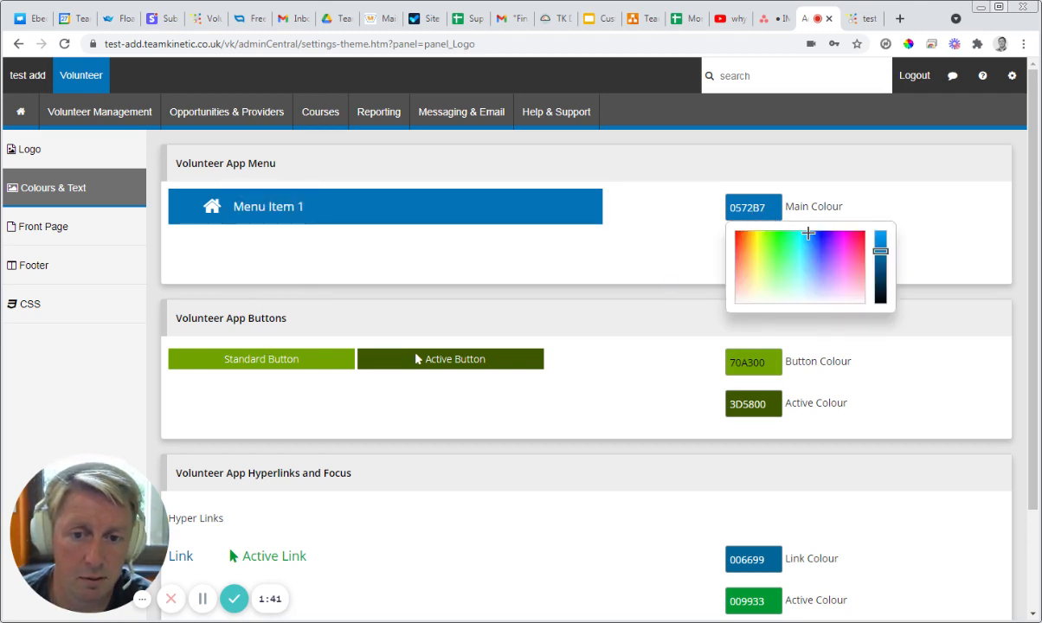
{"action": "left_click", "coordinate": [757, 263]}
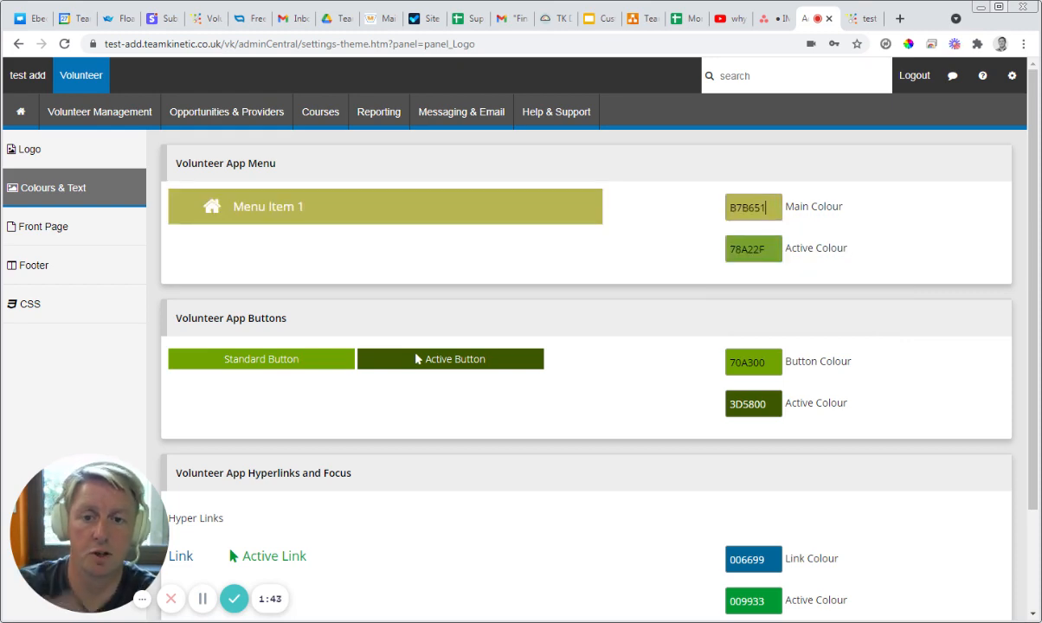
{"action": "left_click", "coordinate": [735, 206]}
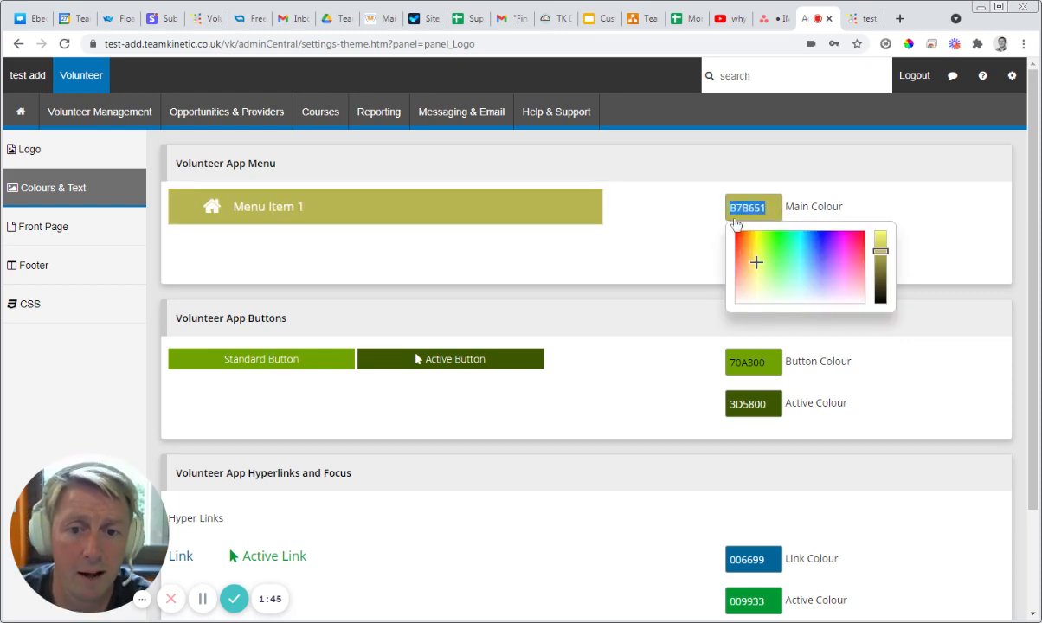
{"action": "left_click", "coordinate": [701, 216]}
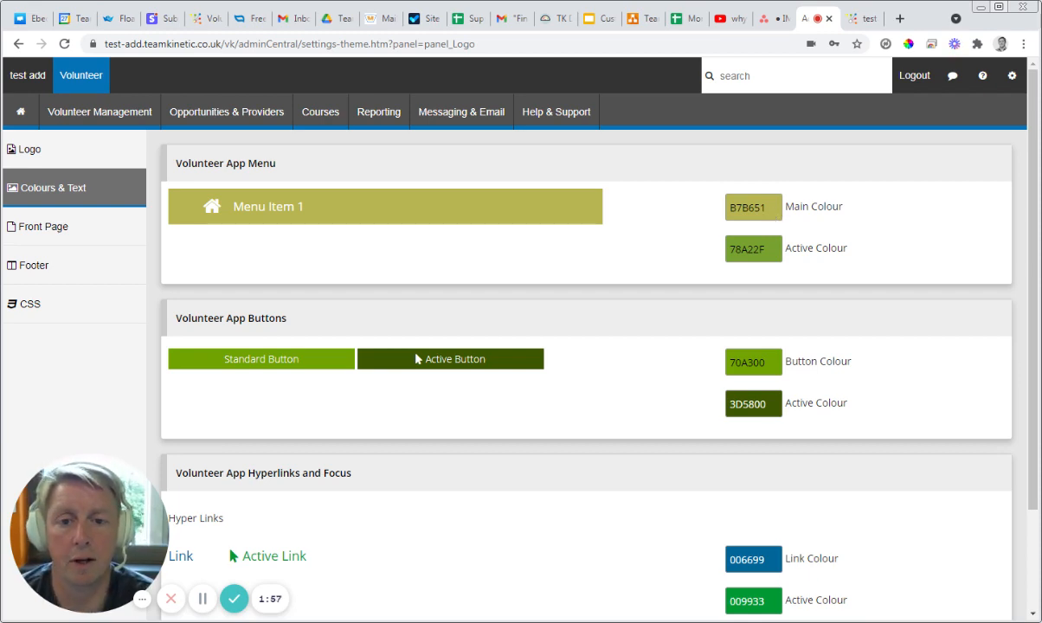
Step: Sample the orange F9A71B from the logo on the public front page and apply it as the menu's main colour
{"action": "left_click", "coordinate": [747, 208]}
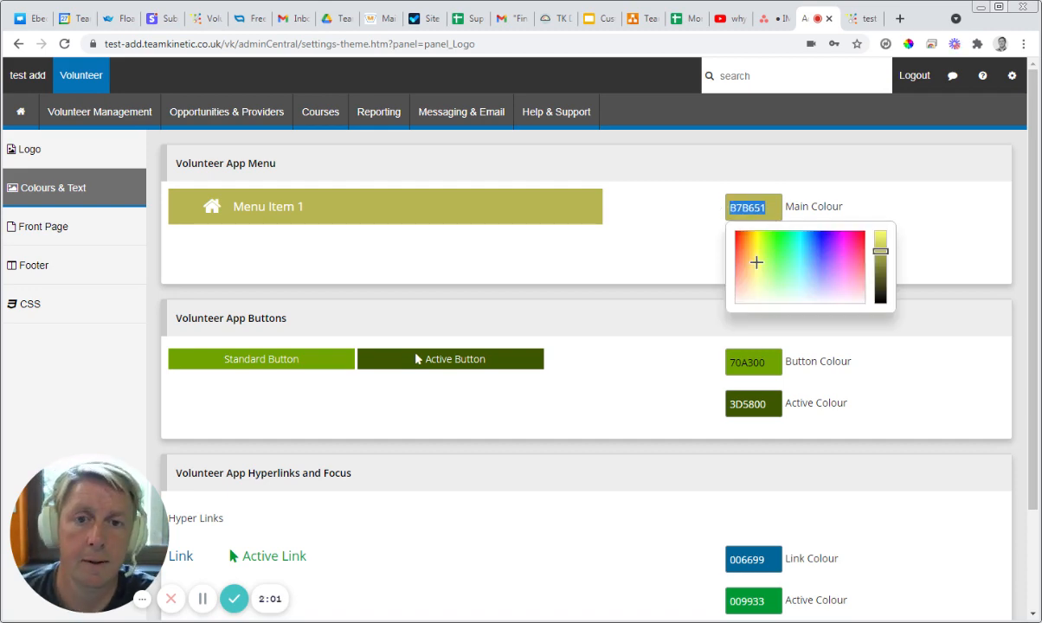
{"action": "left_click", "coordinate": [862, 21]}
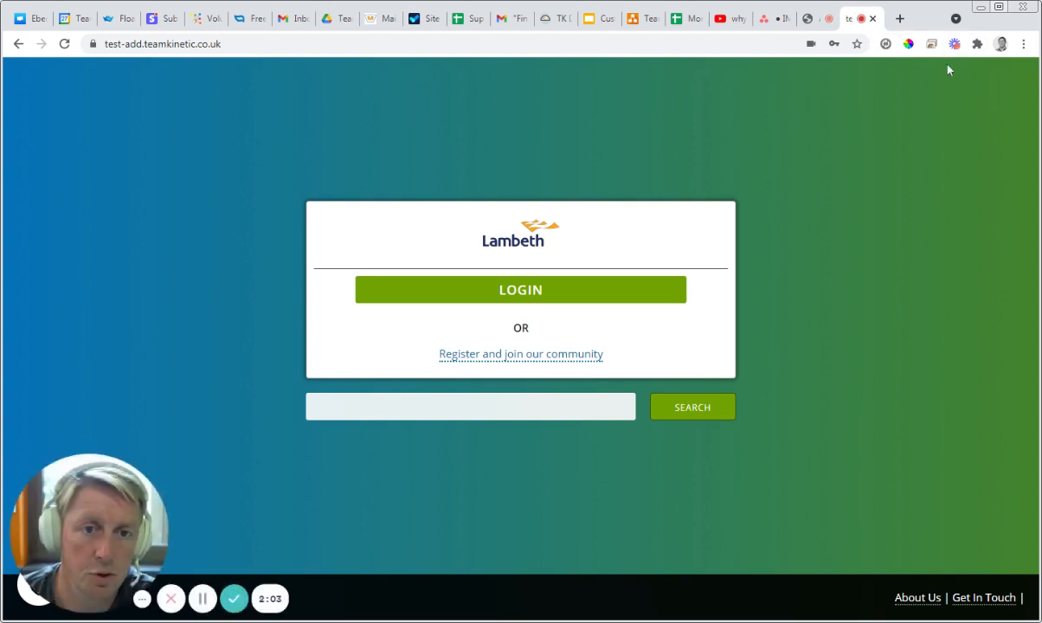
{"action": "left_click", "coordinate": [908, 44]}
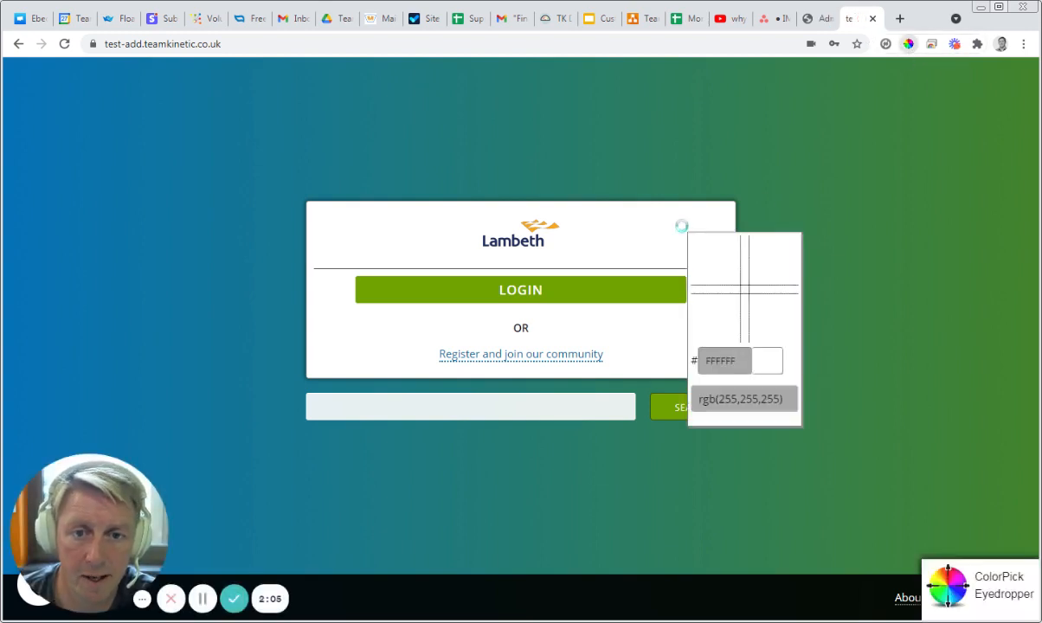
{"action": "left_click", "coordinate": [532, 223]}
{"action": "key", "text": "ctrl+c"}
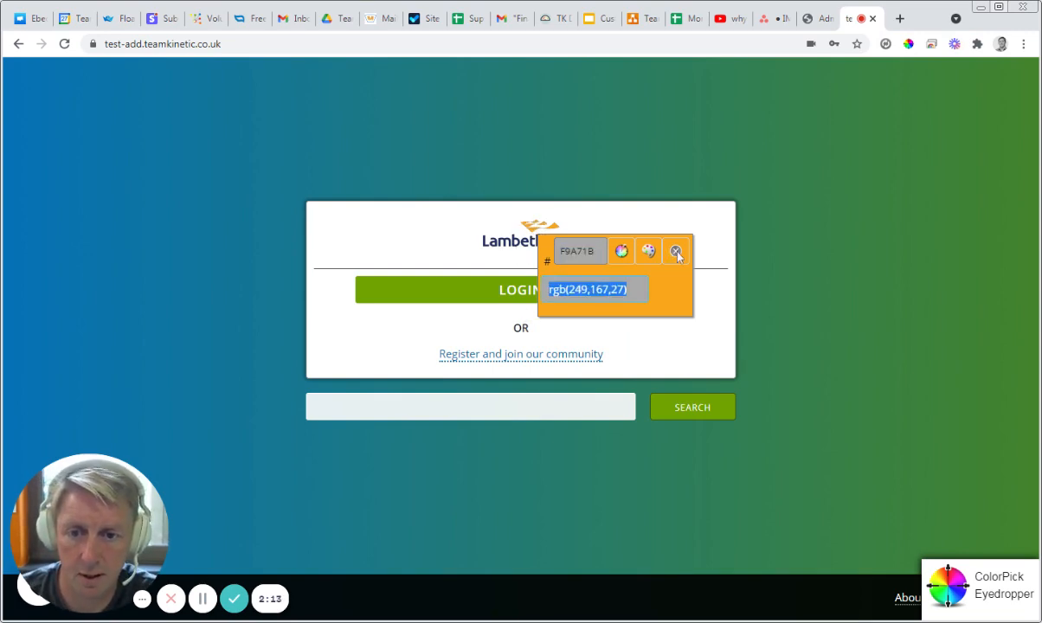
{"action": "left_click", "coordinate": [676, 252]}
{"action": "left_click", "coordinate": [816, 18]}
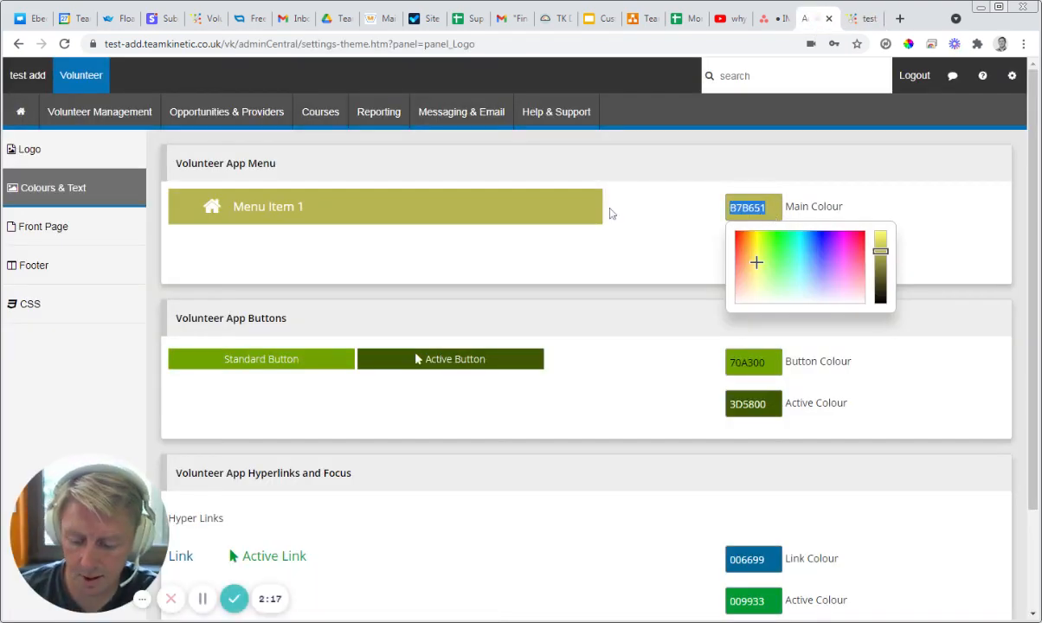
{"action": "key", "text": "ctrl+v"}
Step: Set the button colour and the active colours of the menu and buttons to F9A71B
{"action": "left_click", "coordinate": [734, 358]}
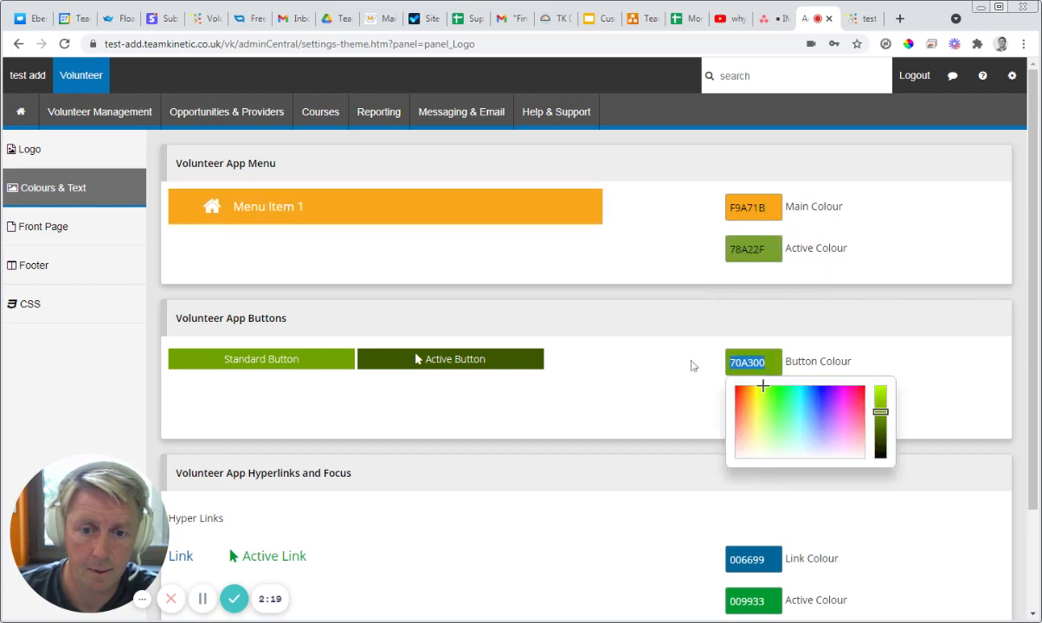
{"action": "key", "text": "ctrl+v"}
{"action": "left_click", "coordinate": [766, 252]}
{"action": "key", "text": "ctrl+v"}
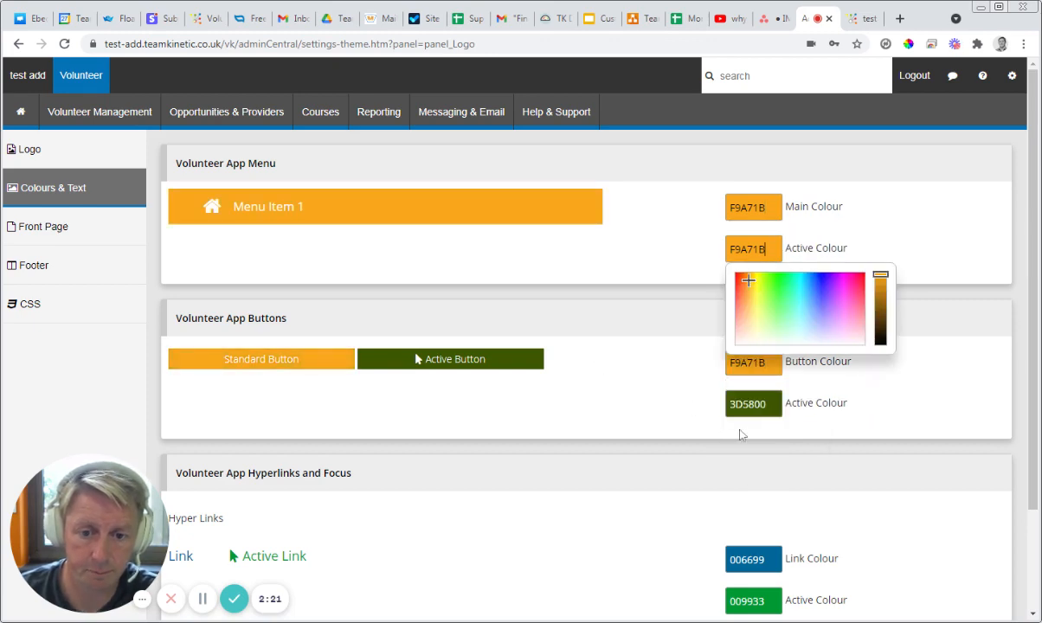
{"action": "left_click", "coordinate": [746, 404]}
{"action": "key", "text": "ctrl+v"}
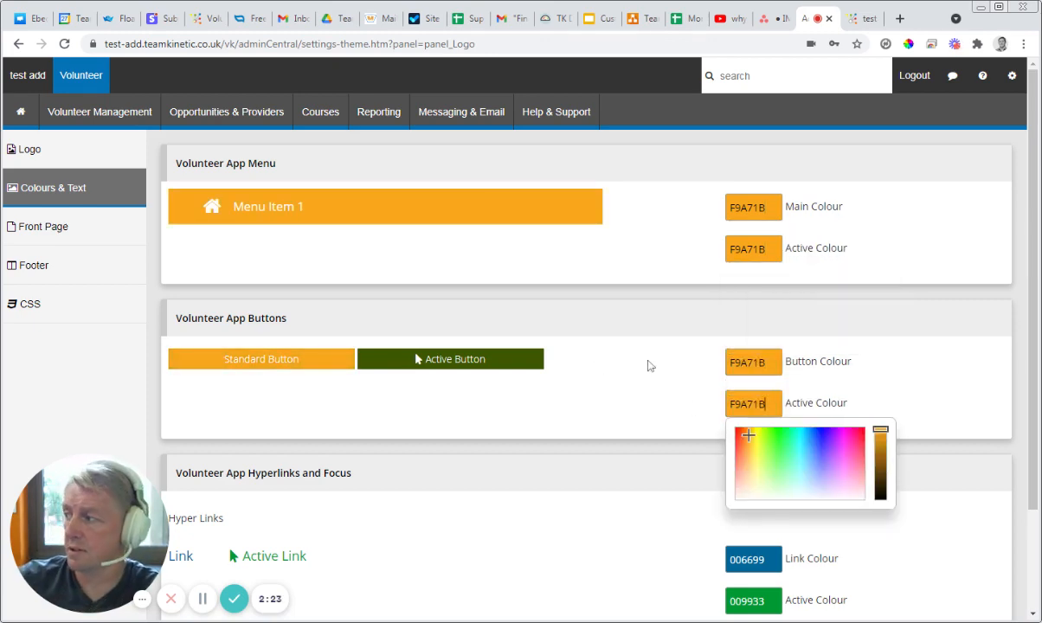
Step: Set the hyperlinks' link colour and active colour to F9A71B
{"action": "scroll", "coordinate": [660, 401], "scroll_direction": "down", "scroll_amount": 2}
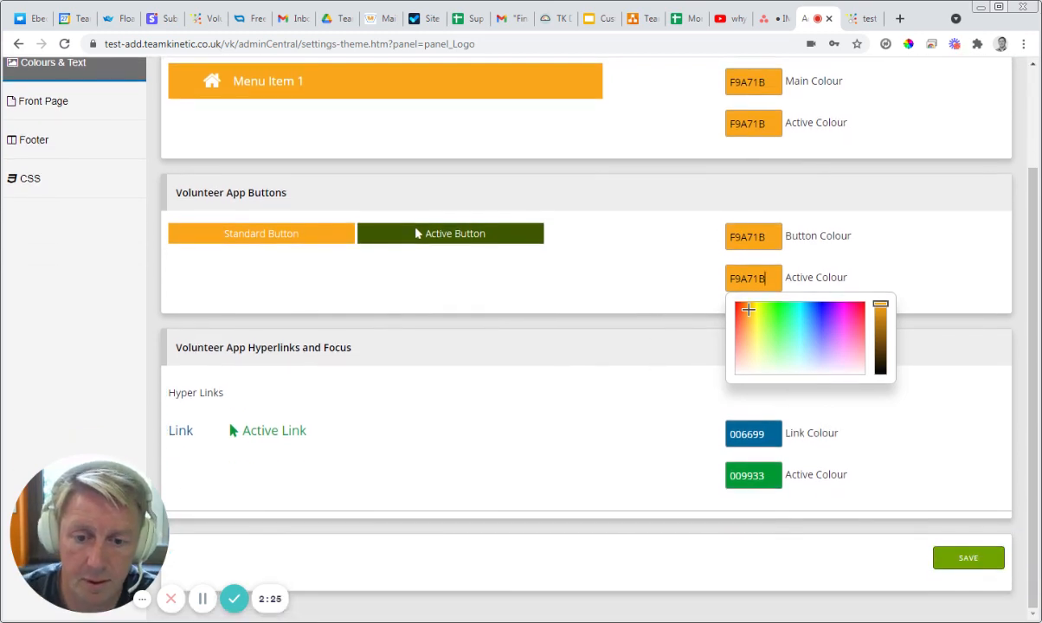
{"action": "left_click", "coordinate": [742, 434]}
{"action": "key", "text": "ctrl+v"}
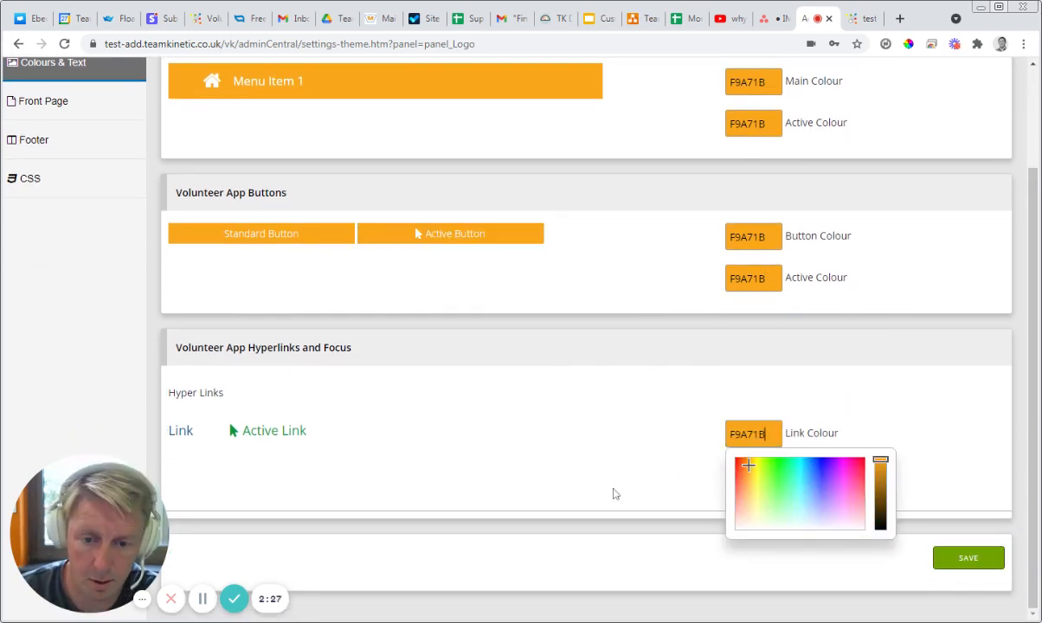
{"action": "left_click", "coordinate": [773, 481]}
{"action": "key", "text": "ctrl+v"}
Step: Darken the menu's active colour to 734D0C and apply the same value to the button and hyperlink active colours
{"action": "scroll", "coordinate": [624, 454], "scroll_direction": "up", "scroll_amount": 3}
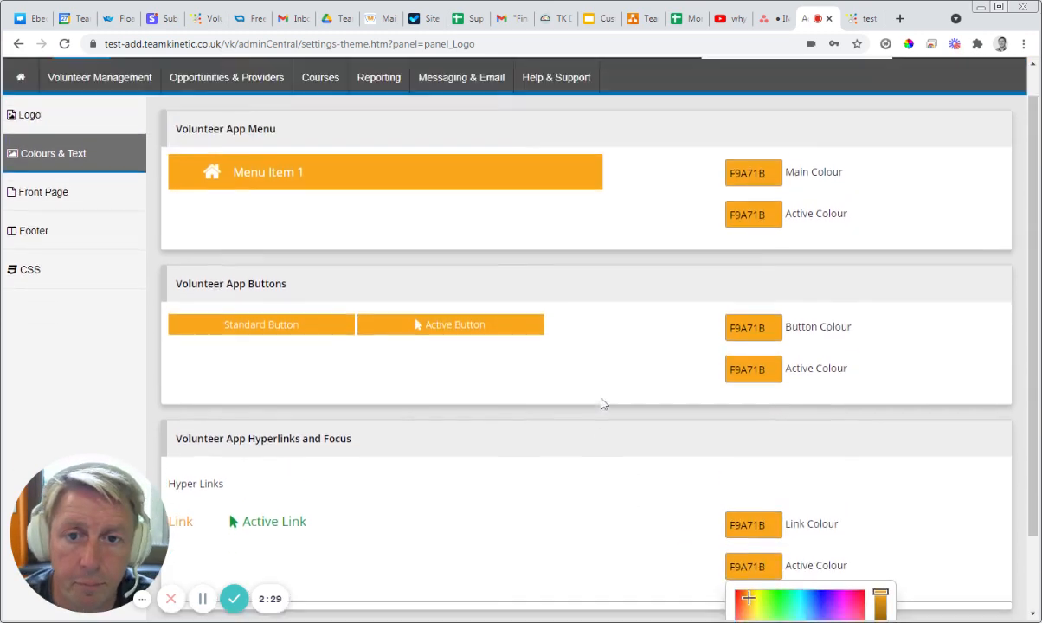
{"action": "left_click", "coordinate": [770, 250]}
{"action": "left_click_drag", "start_coordinate": [882, 280], "coordinate": [881, 314]}
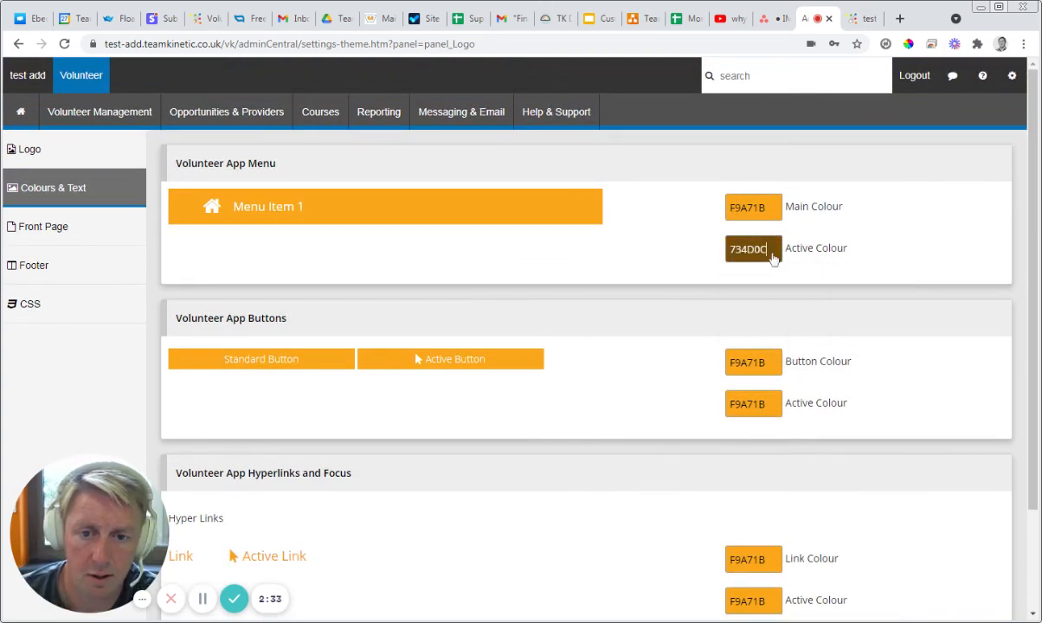
{"action": "left_click", "coordinate": [773, 253]}
{"action": "key", "text": "ctrl+c"}
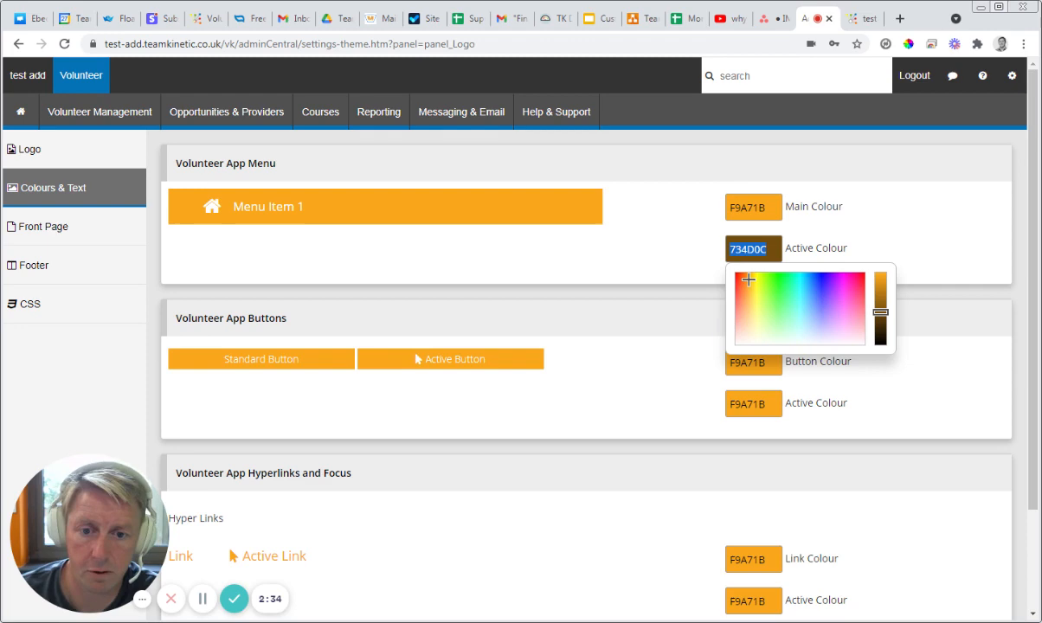
{"action": "left_click", "coordinate": [753, 404]}
{"action": "key", "text": "ctrl+v"}
{"action": "left_click", "coordinate": [734, 598]}
{"action": "key", "text": "ctrl+v"}
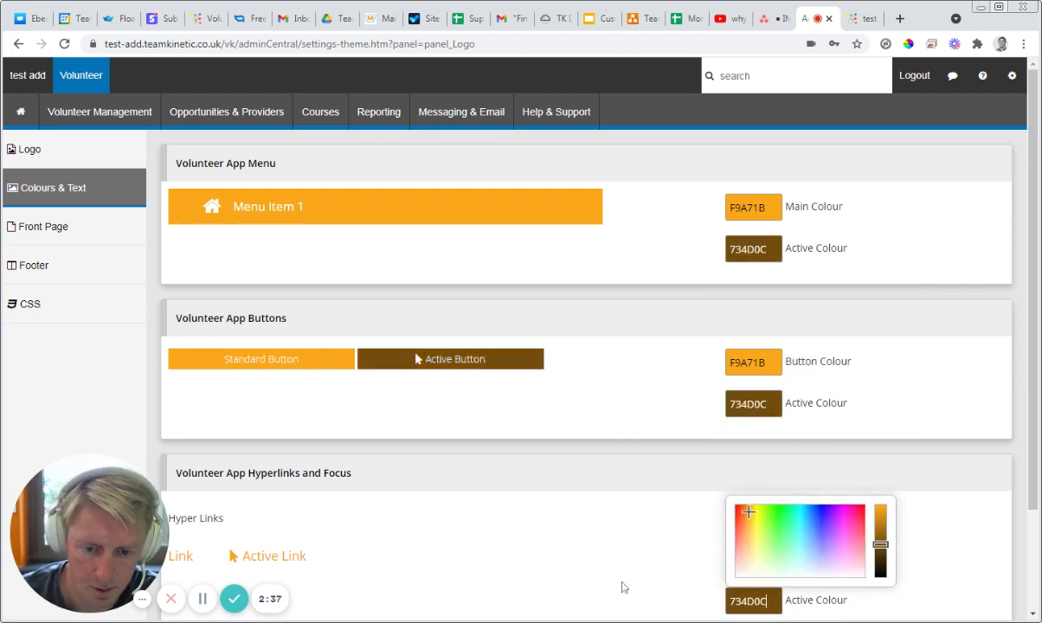
Step: Save the colour settings and reload the public front page to check the new colour scheme
{"action": "scroll", "coordinate": [621, 586], "scroll_direction": "down", "scroll_amount": 3}
{"action": "left_click", "coordinate": [967, 564]}
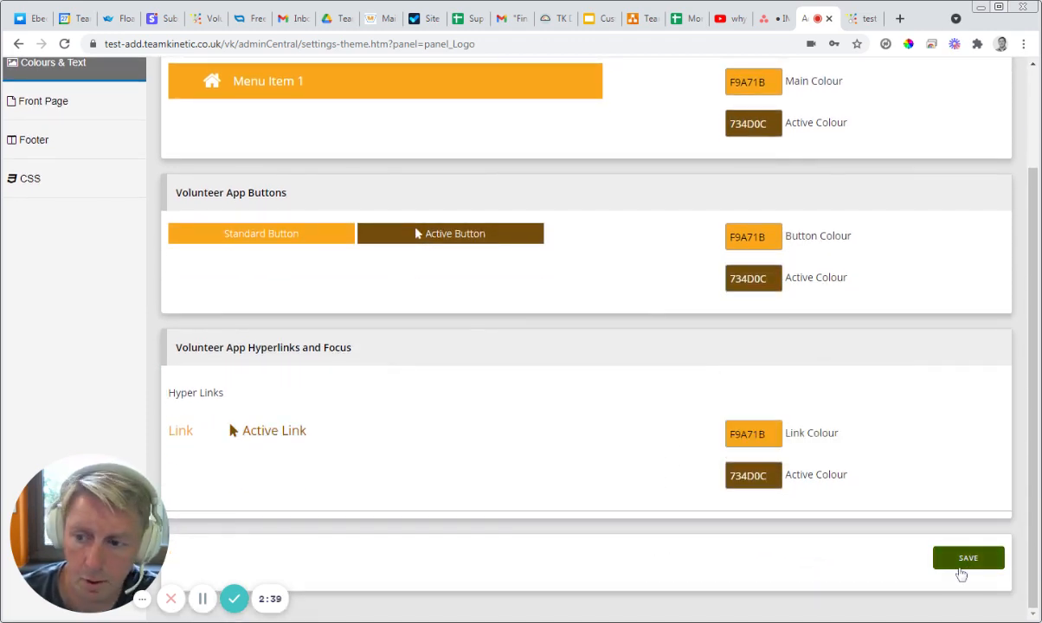
{"action": "left_click", "coordinate": [952, 559]}
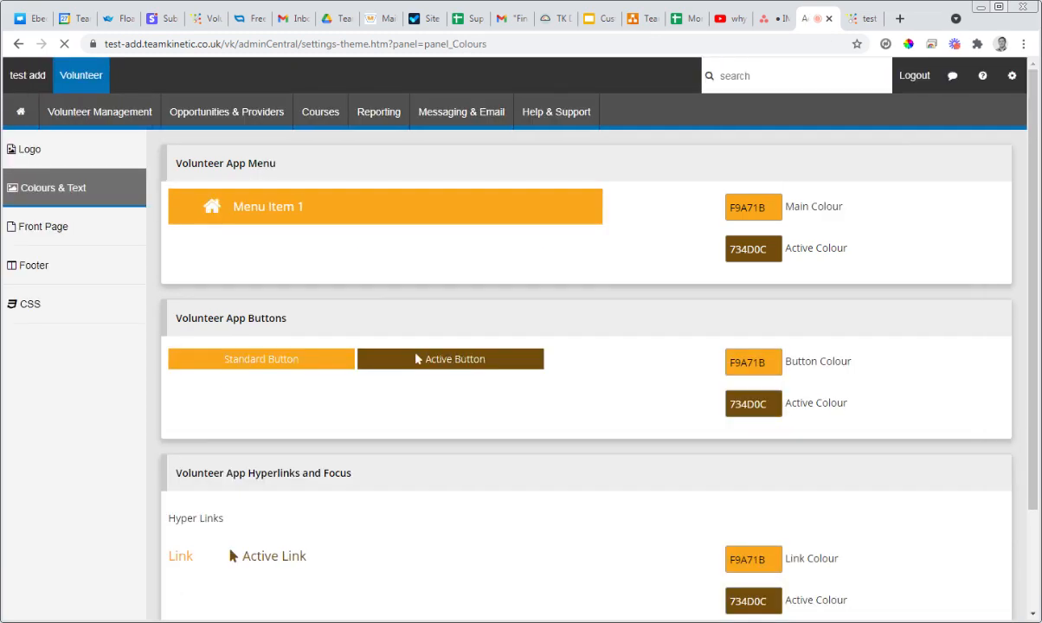
{"action": "left_click", "coordinate": [863, 21]}
{"action": "key", "text": "F5"}
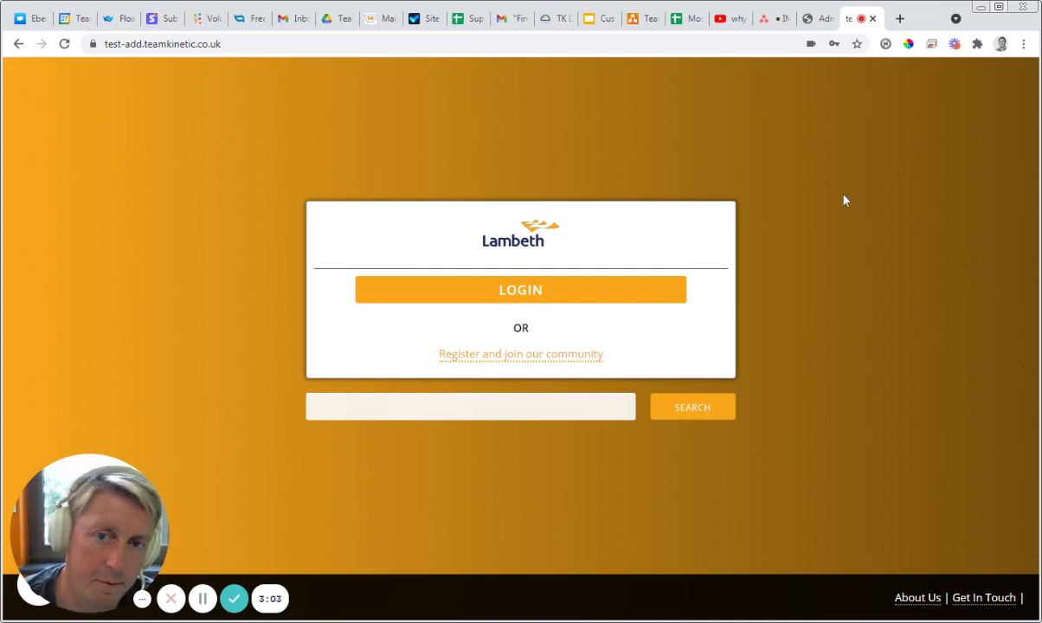
Step: Open the front page settings in the admin site and enter "Test Message" as the front page message
{"action": "left_click", "coordinate": [821, 24]}
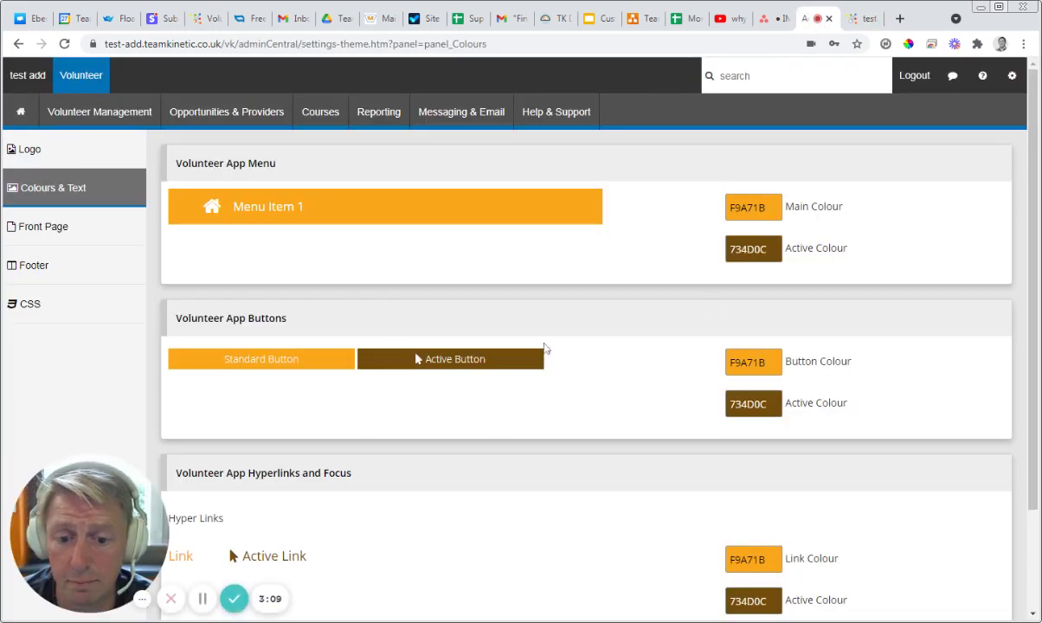
{"action": "scroll", "coordinate": [546, 351], "scroll_direction": "down", "scroll_amount": 3}
{"action": "scroll", "coordinate": [413, 269], "scroll_direction": "up", "scroll_amount": 3}
{"action": "left_click", "coordinate": [78, 231]}
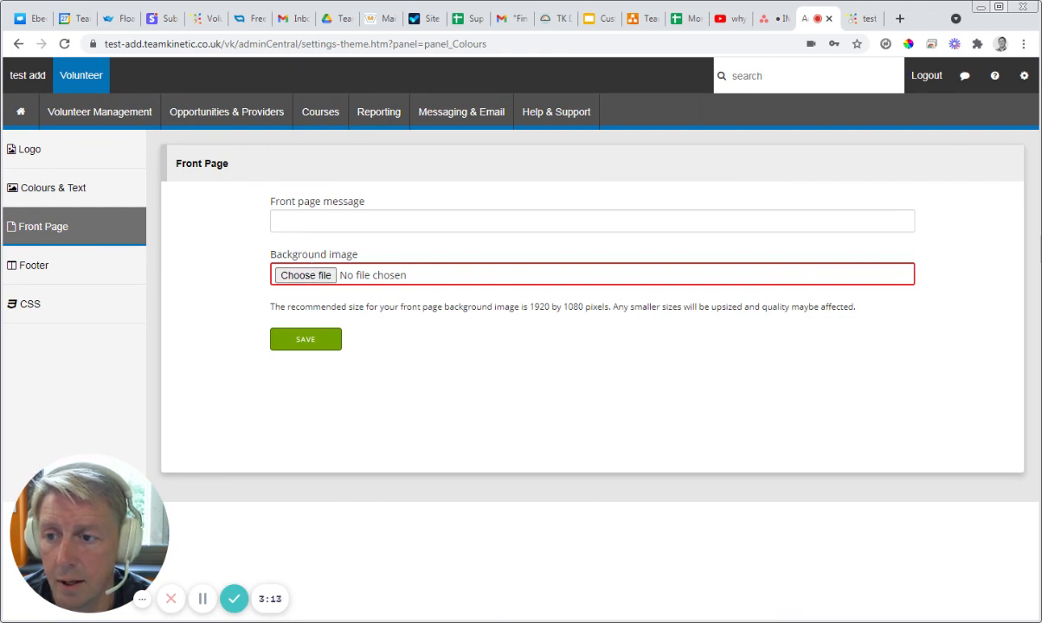
{"action": "left_click", "coordinate": [294, 222]}
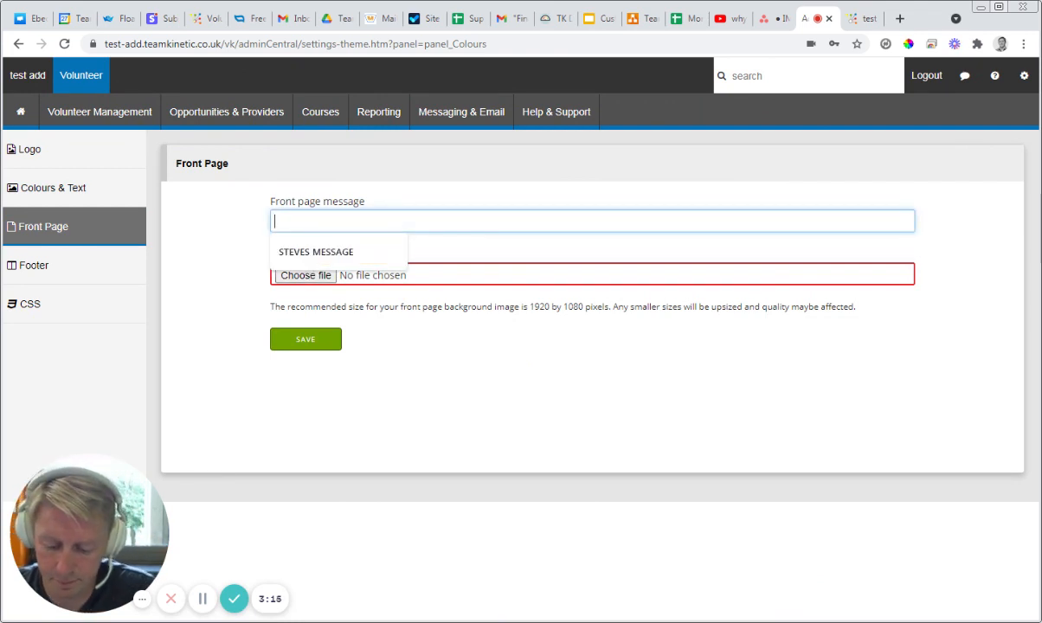
{"action": "type", "text": "Test Mess"}
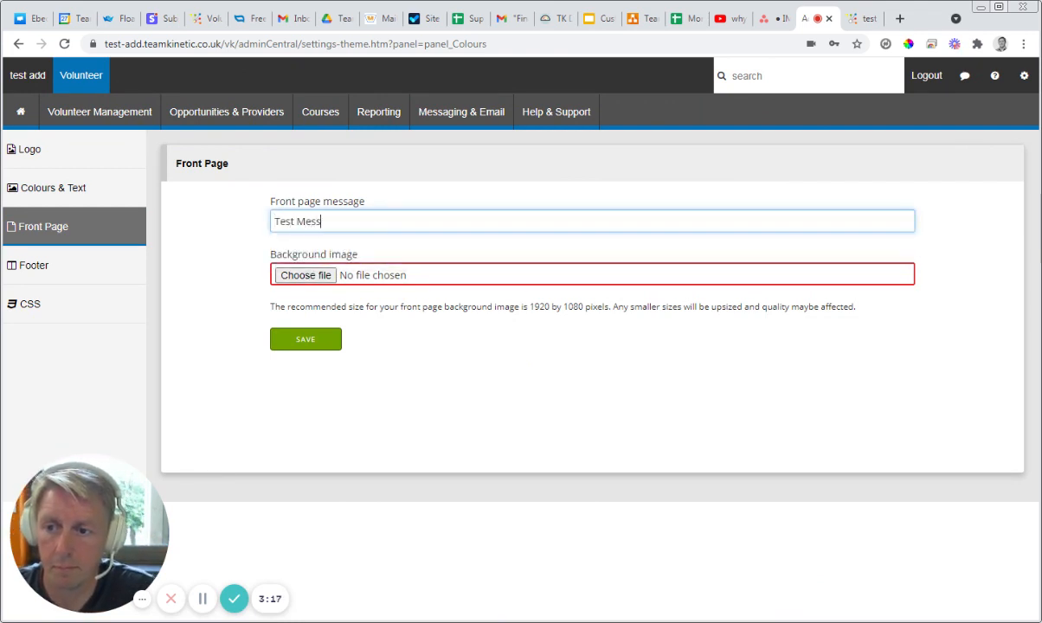
{"action": "type", "text": "age"}
Step: Choose wca slider.jpg as the background image, save the front page settings and reload the public front page to check them
{"action": "left_click", "coordinate": [320, 275]}
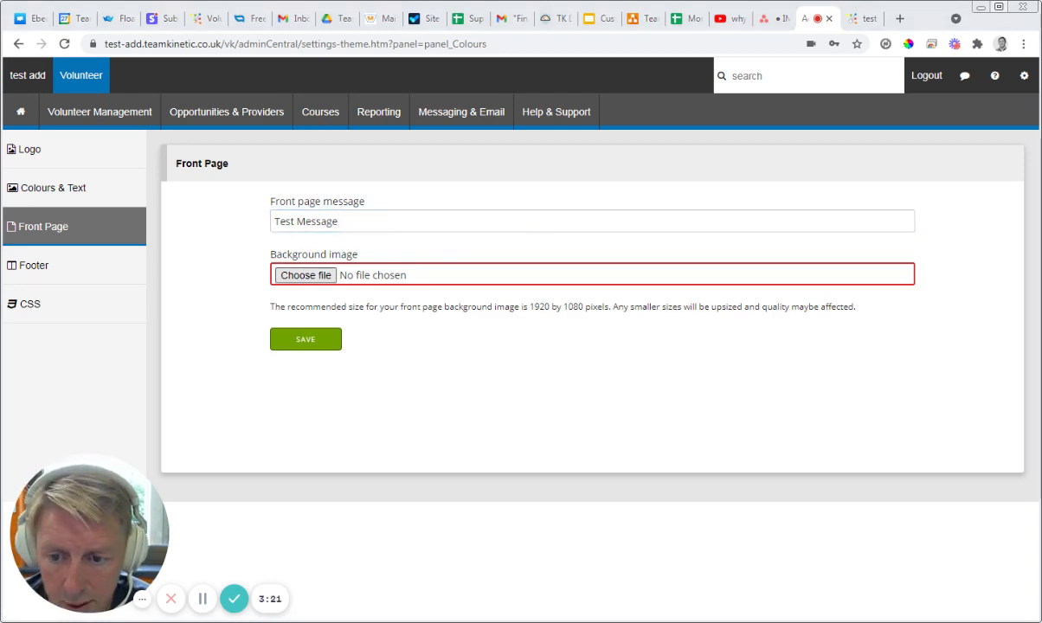
{"action": "key", "text": "Return"}
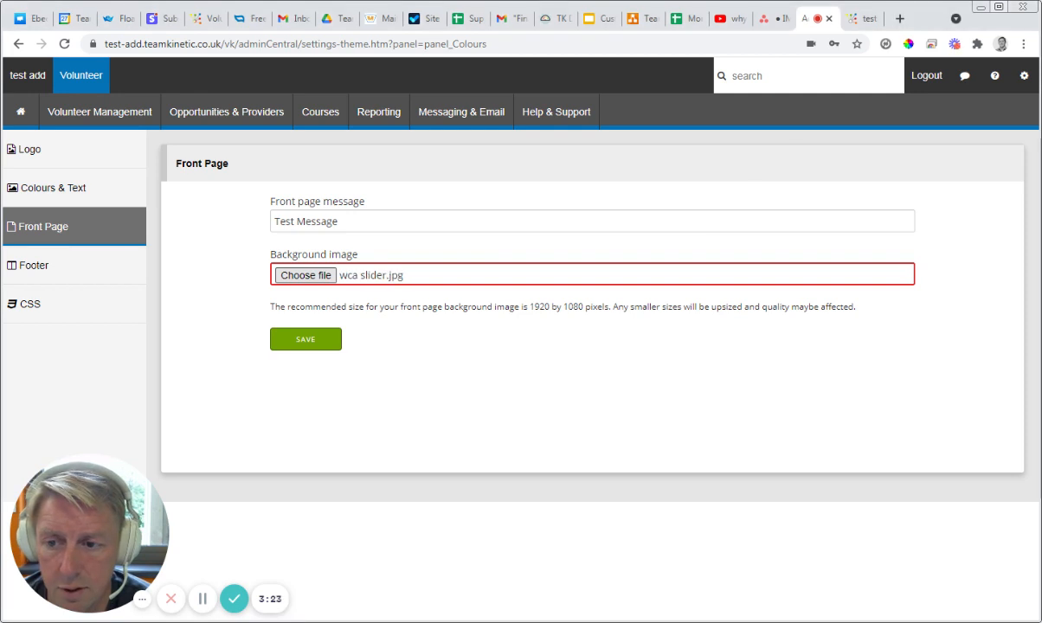
{"action": "left_click", "coordinate": [304, 342]}
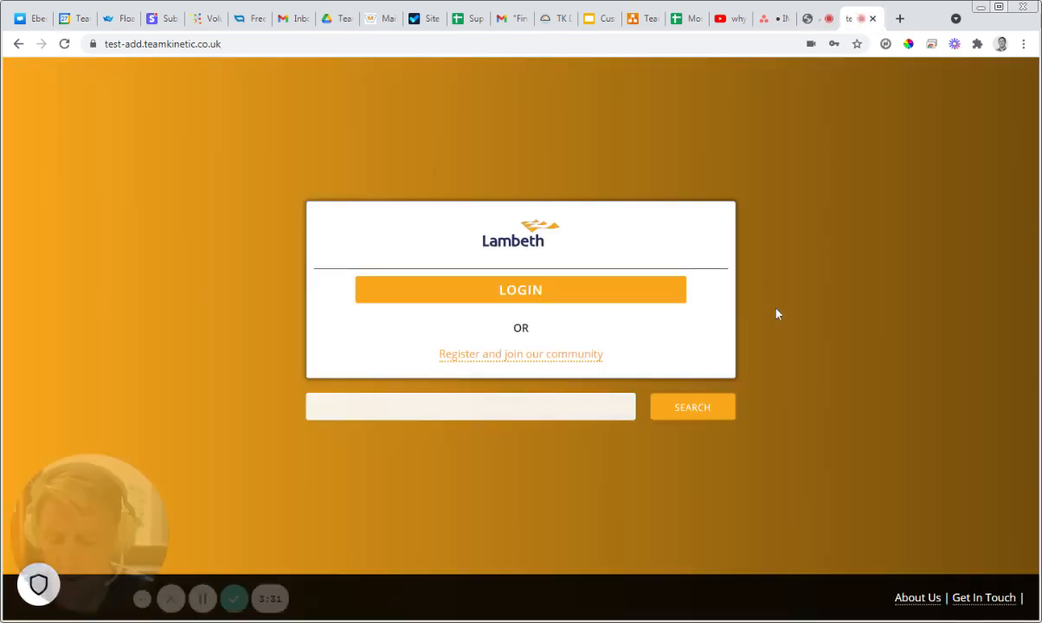
{"action": "key", "text": "F5"}
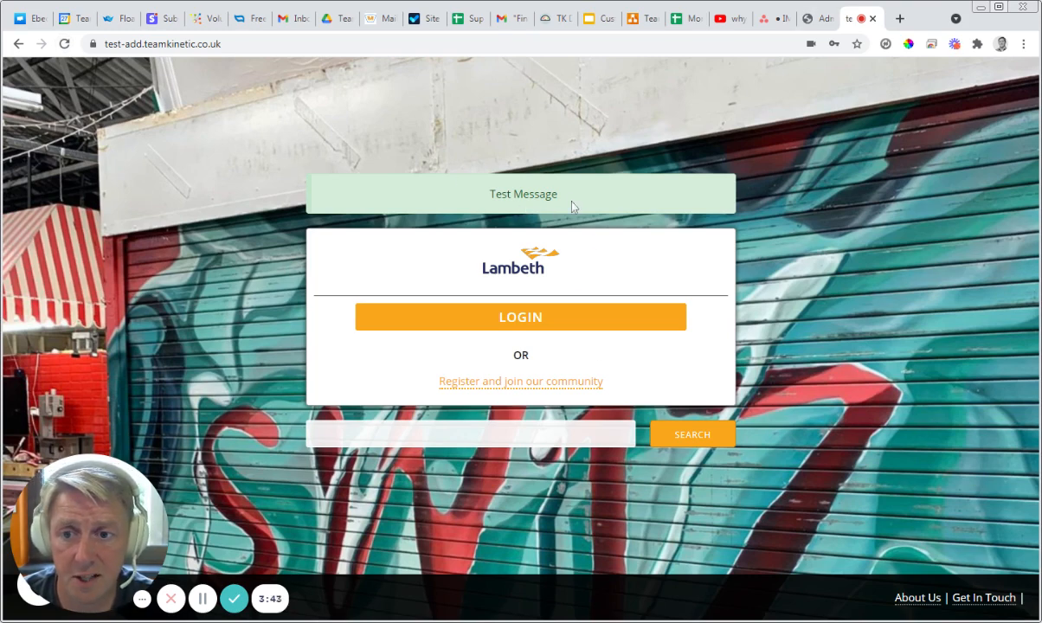
Step: Save the front page settings again with an empty message and wca slider.jpg as the background, and check the public page
{"action": "left_click", "coordinate": [816, 18]}
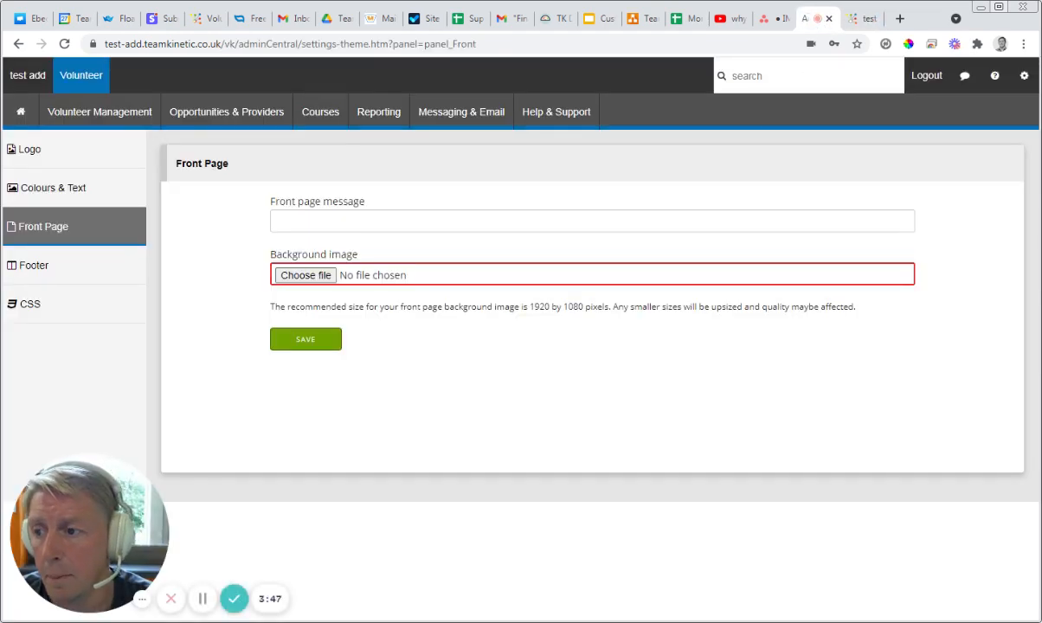
{"action": "left_click", "coordinate": [311, 278]}
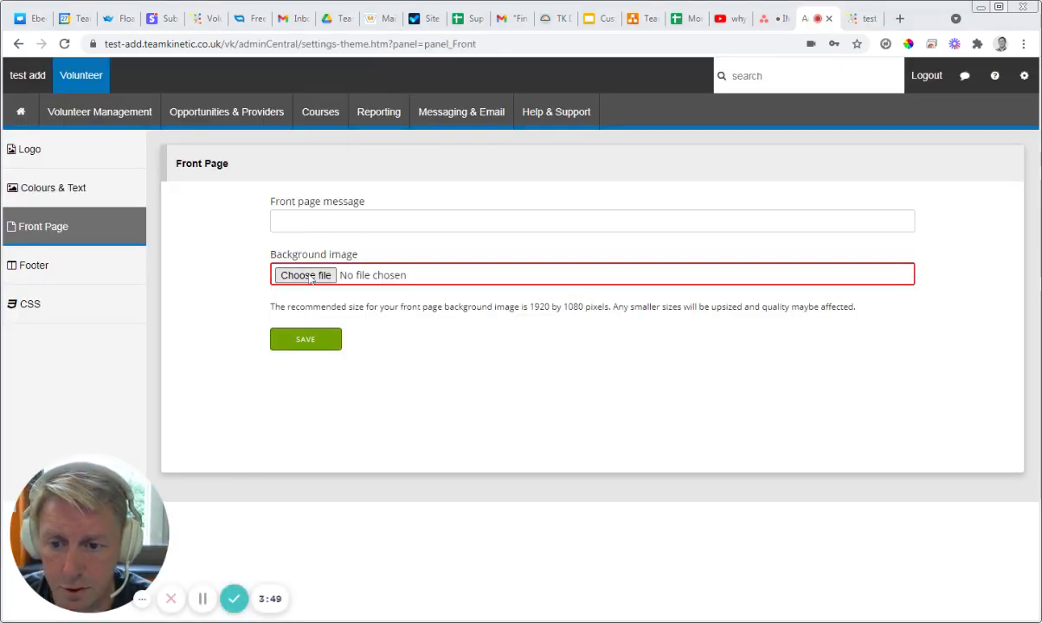
{"action": "left_click", "coordinate": [610, 434]}
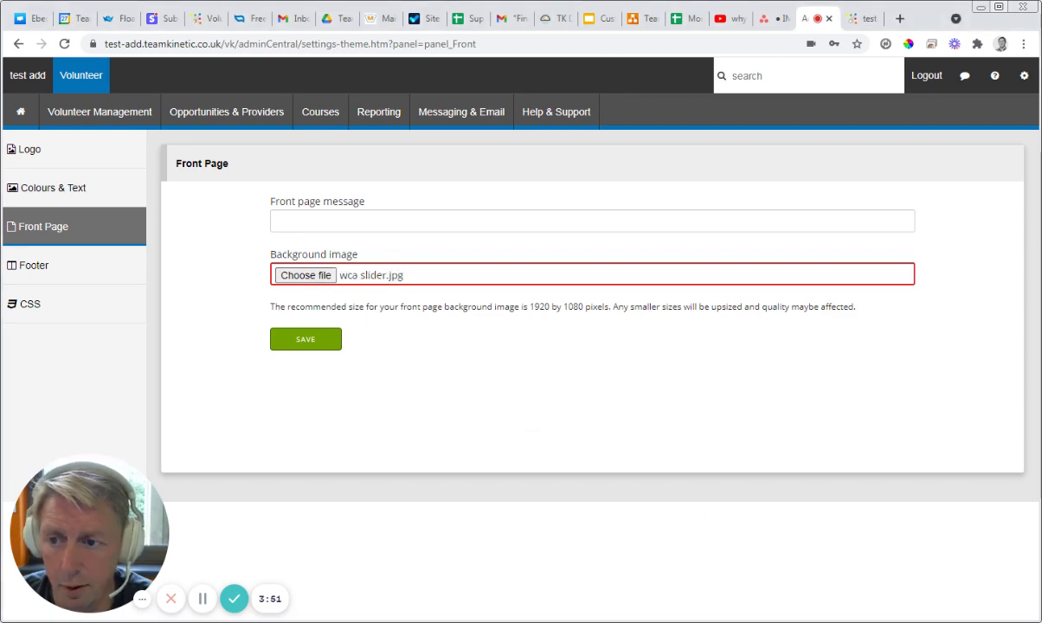
{"action": "left_click", "coordinate": [314, 344]}
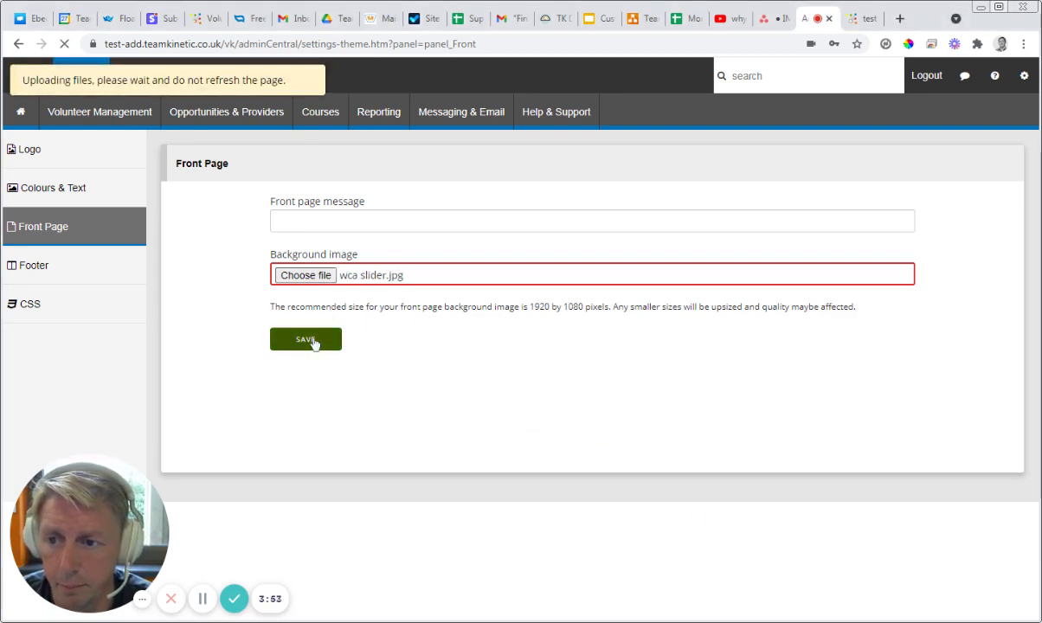
{"action": "left_click", "coordinate": [863, 22]}
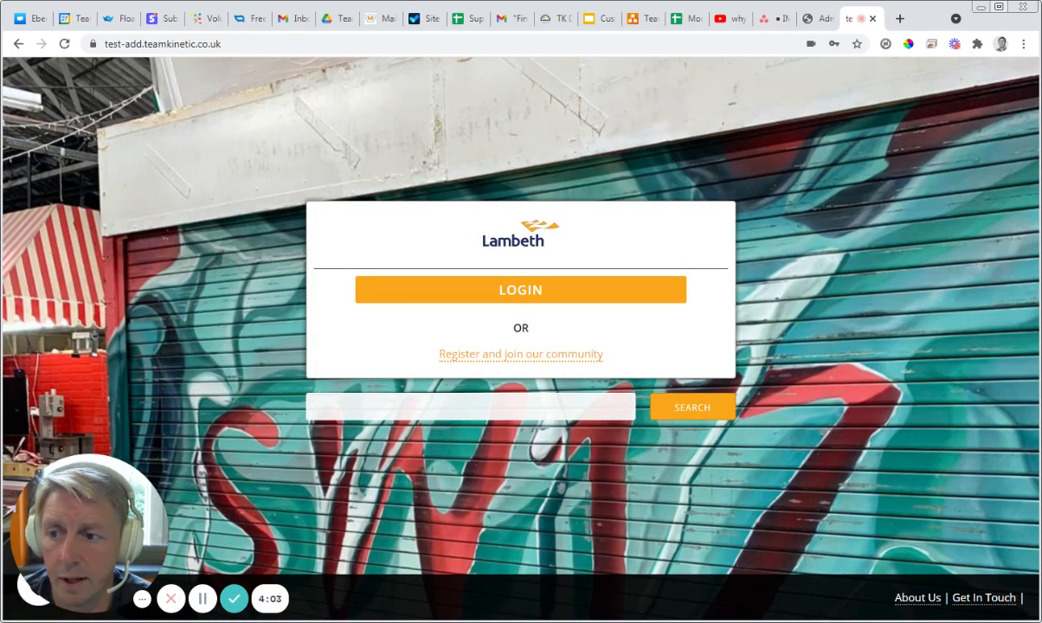
{"action": "left_click", "coordinate": [818, 21]}
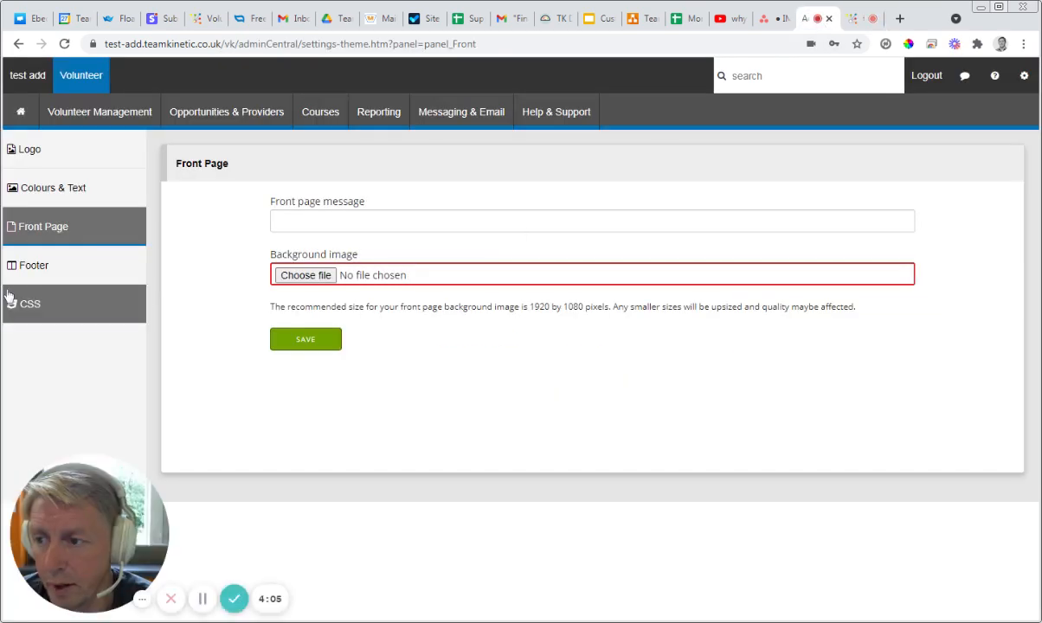
{"action": "left_click", "coordinate": [863, 19]}
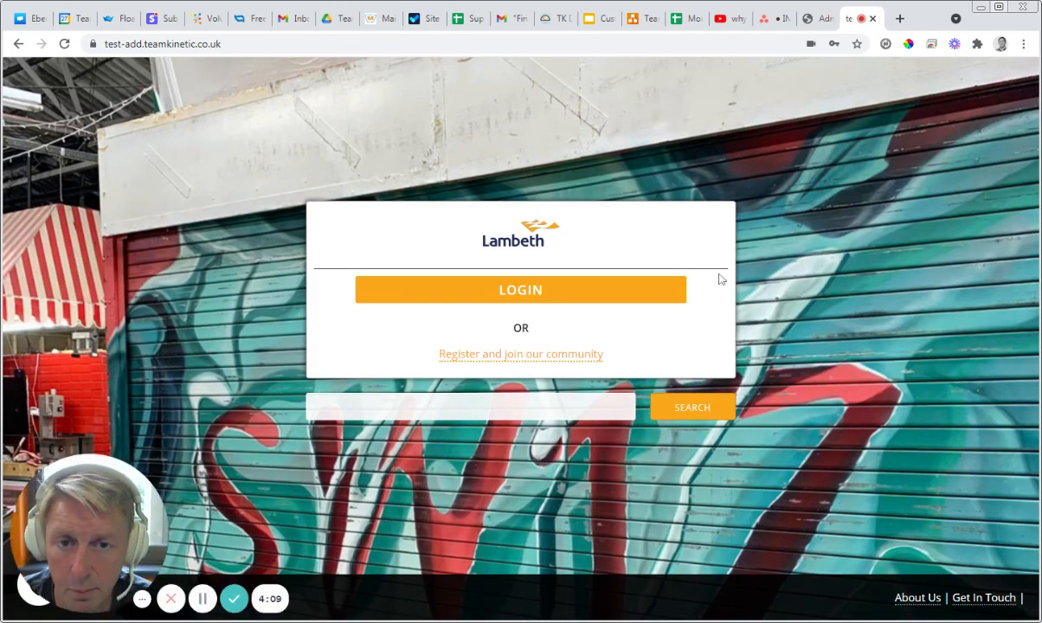
Step: Open the footer settings and look through the content options for Sections A to D
{"action": "left_click", "coordinate": [818, 19]}
{"action": "left_click", "coordinate": [60, 263]}
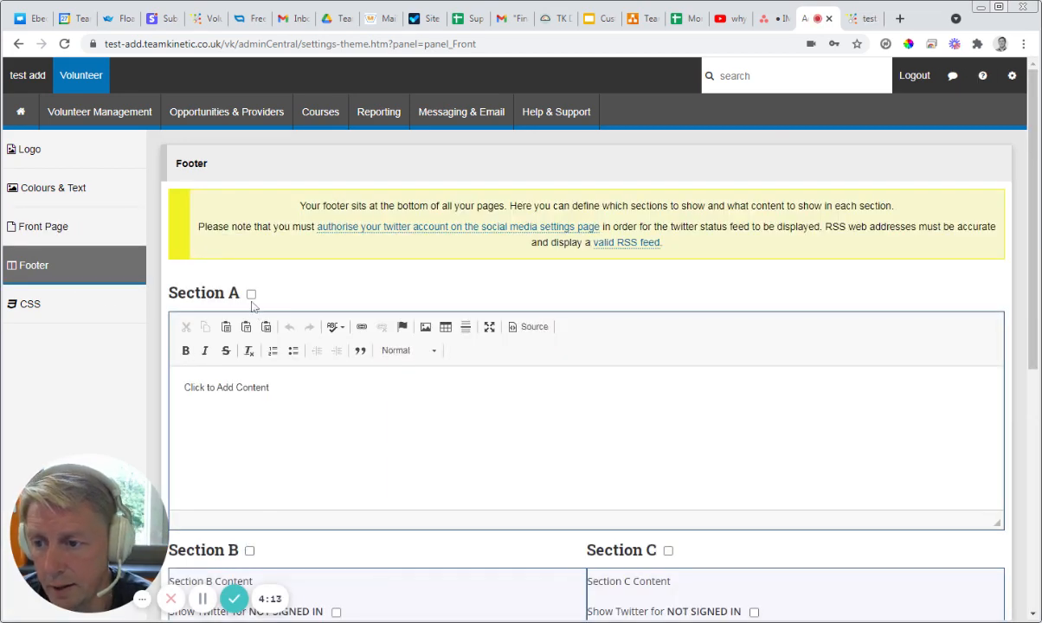
{"action": "scroll", "coordinate": [247, 299], "scroll_direction": "down", "scroll_amount": 3}
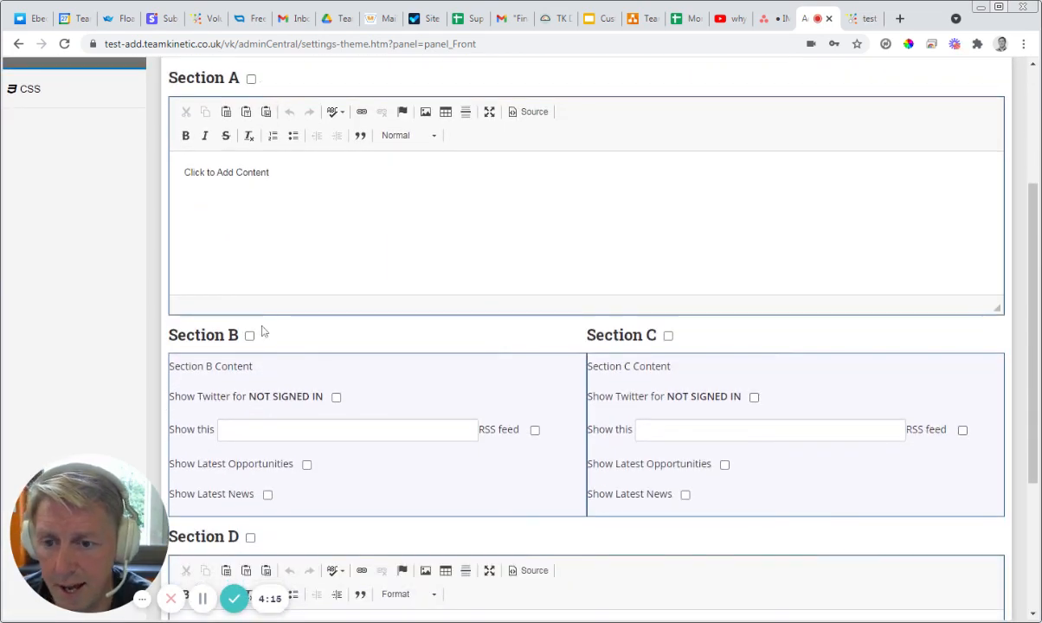
{"action": "scroll", "coordinate": [803, 389], "scroll_direction": "down", "scroll_amount": 3}
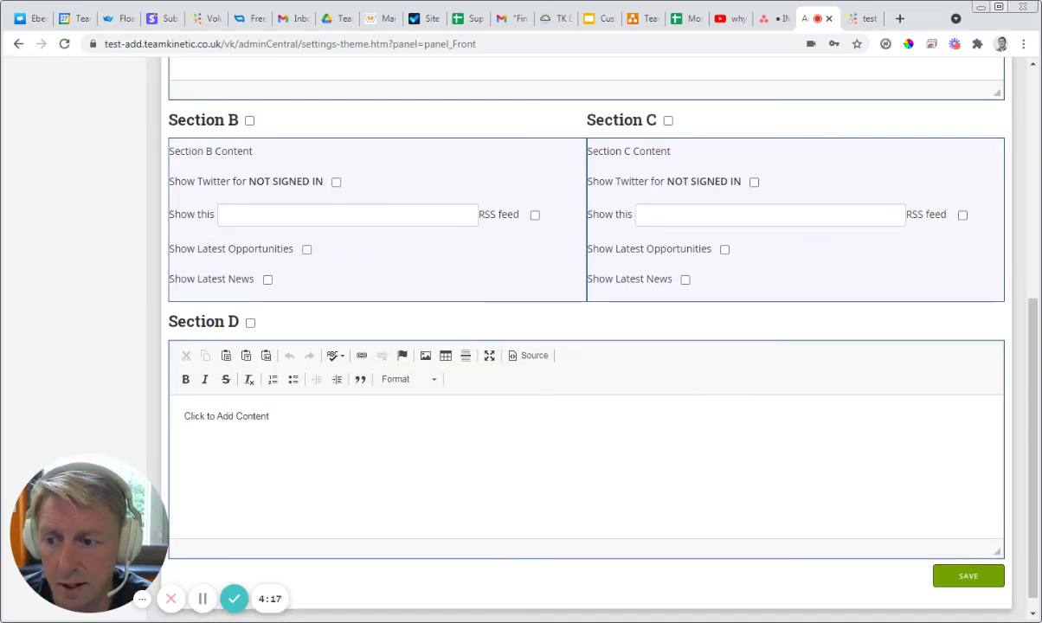
{"action": "scroll", "coordinate": [802, 389], "scroll_direction": "up", "scroll_amount": 4}
{"action": "scroll", "coordinate": [586, 346], "scroll_direction": "down", "scroll_amount": 3}
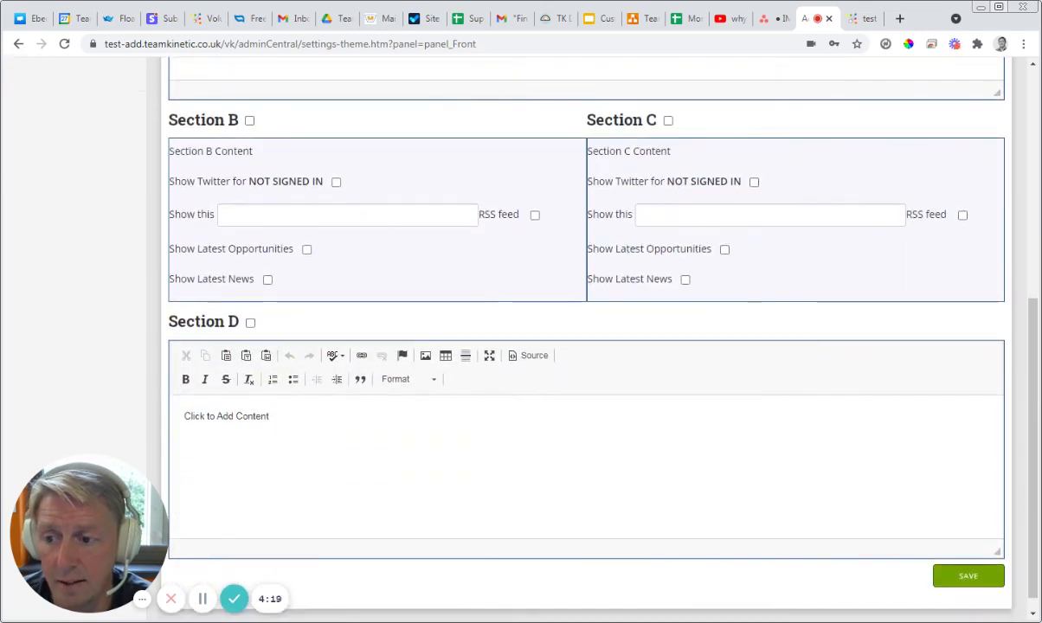
{"action": "scroll", "coordinate": [586, 346], "scroll_direction": "up", "scroll_amount": 3}
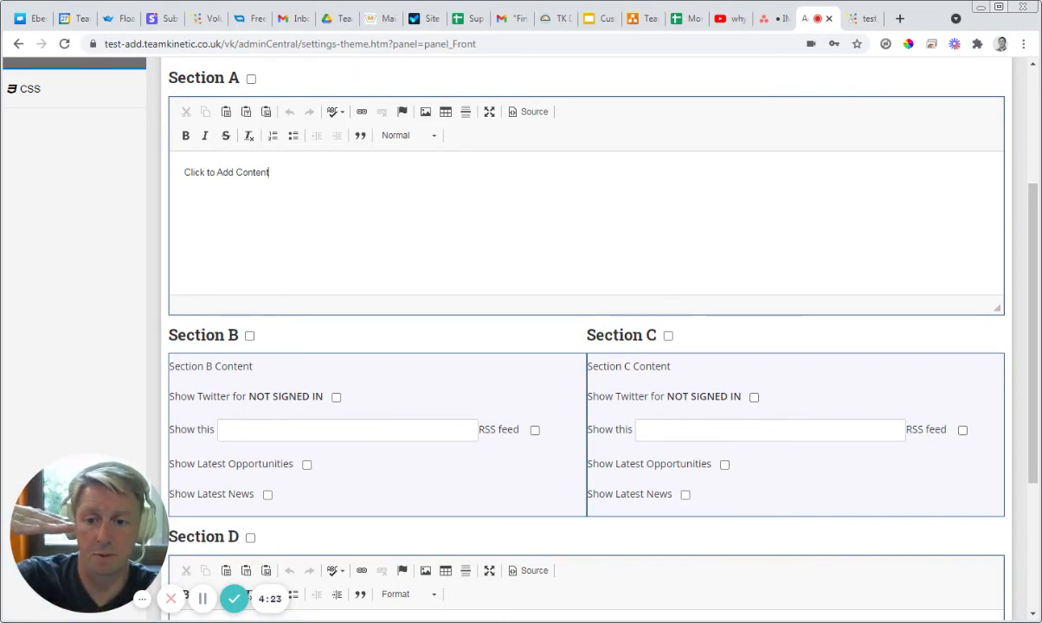
{"action": "scroll", "coordinate": [561, 419], "scroll_direction": "down", "scroll_amount": 2}
{"action": "scroll", "coordinate": [514, 448], "scroll_direction": "up", "scroll_amount": 2}
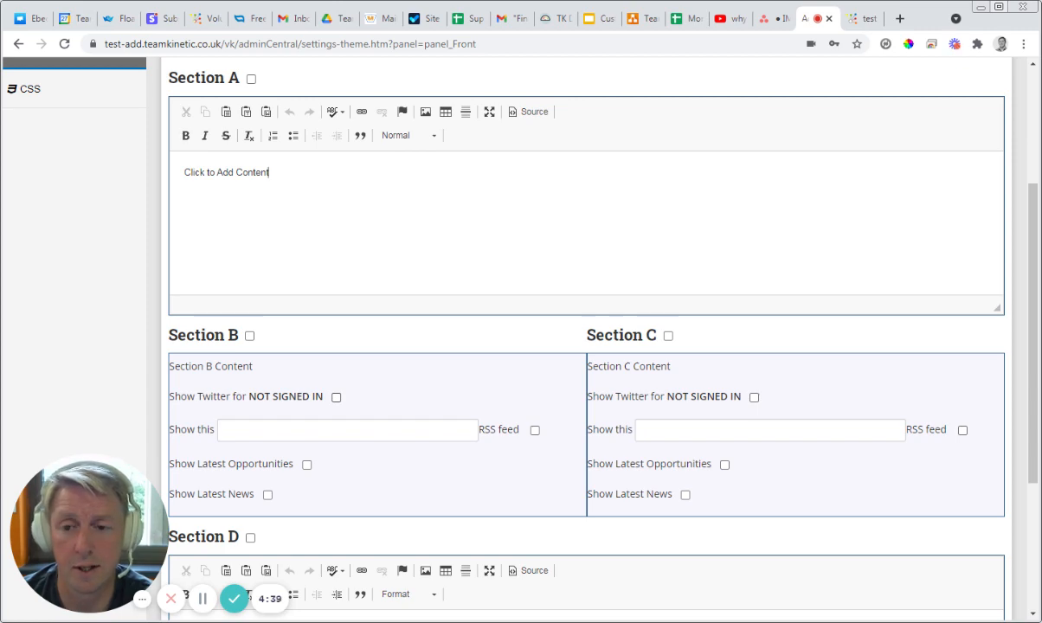
Step: Replace the placeholder content of footer Section A with "Section A" and enable that section
{"action": "left_click_drag", "start_coordinate": [271, 173], "coordinate": [157, 183]}
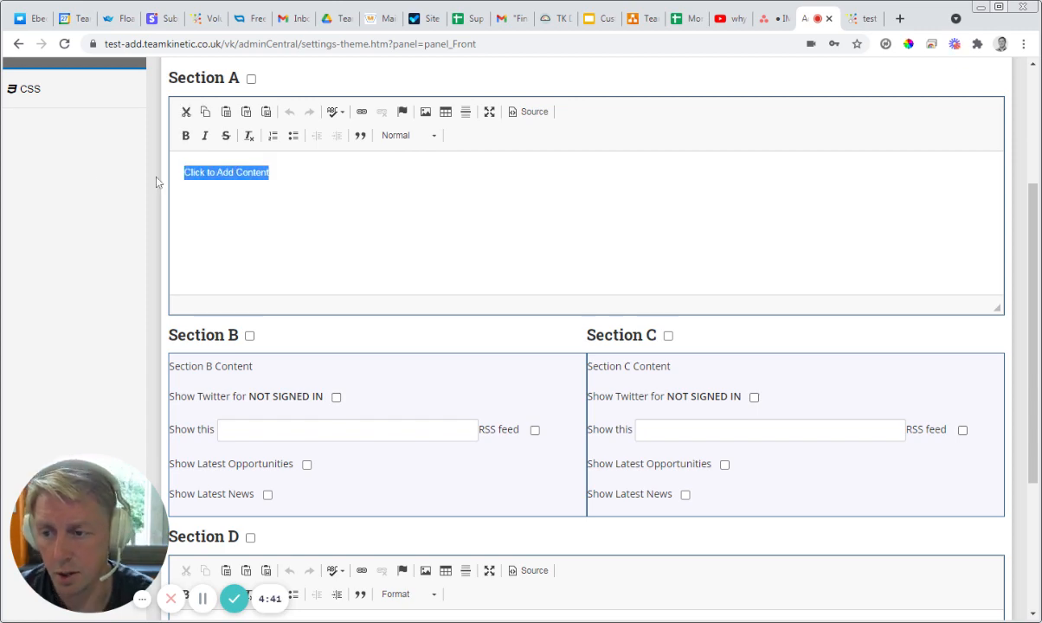
{"action": "type", "text": "Section A"}
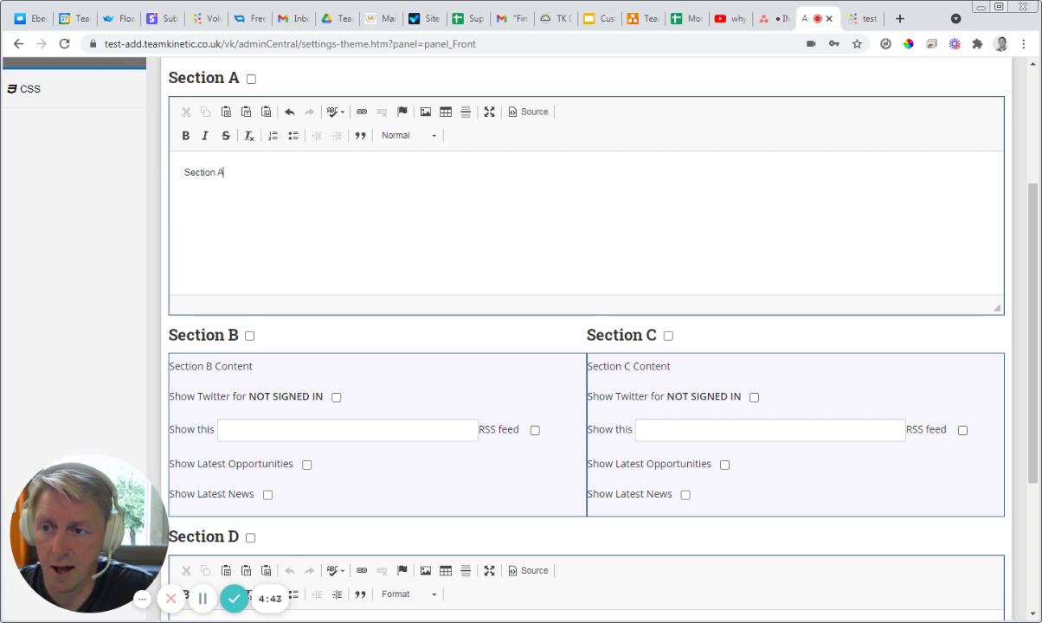
{"action": "left_click", "coordinate": [251, 79]}
Step: Replace the placeholder content of footer Section D with "section D" and enable that section
{"action": "scroll", "coordinate": [253, 83], "scroll_direction": "down", "scroll_amount": 3}
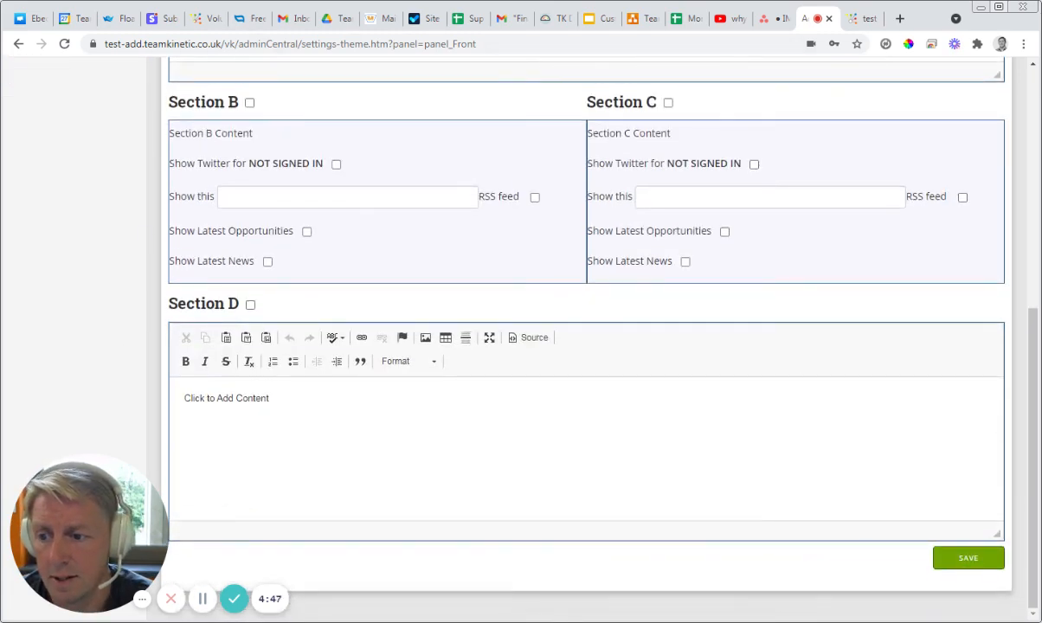
{"action": "left_click_drag", "start_coordinate": [272, 399], "coordinate": [46, 417]}
{"action": "type", "text": "section D"}
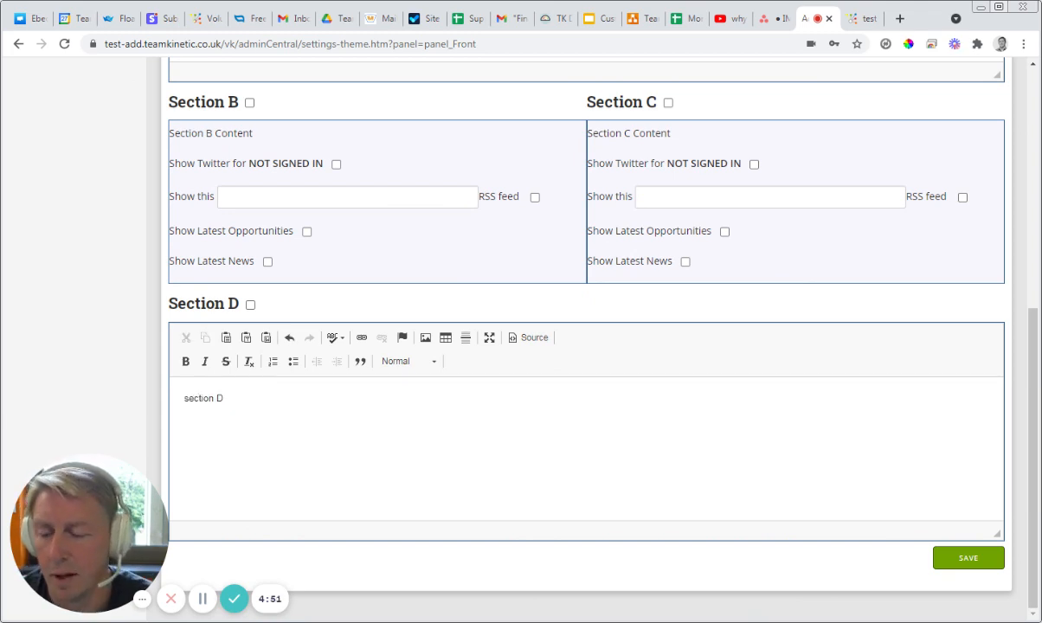
{"action": "left_click", "coordinate": [250, 303]}
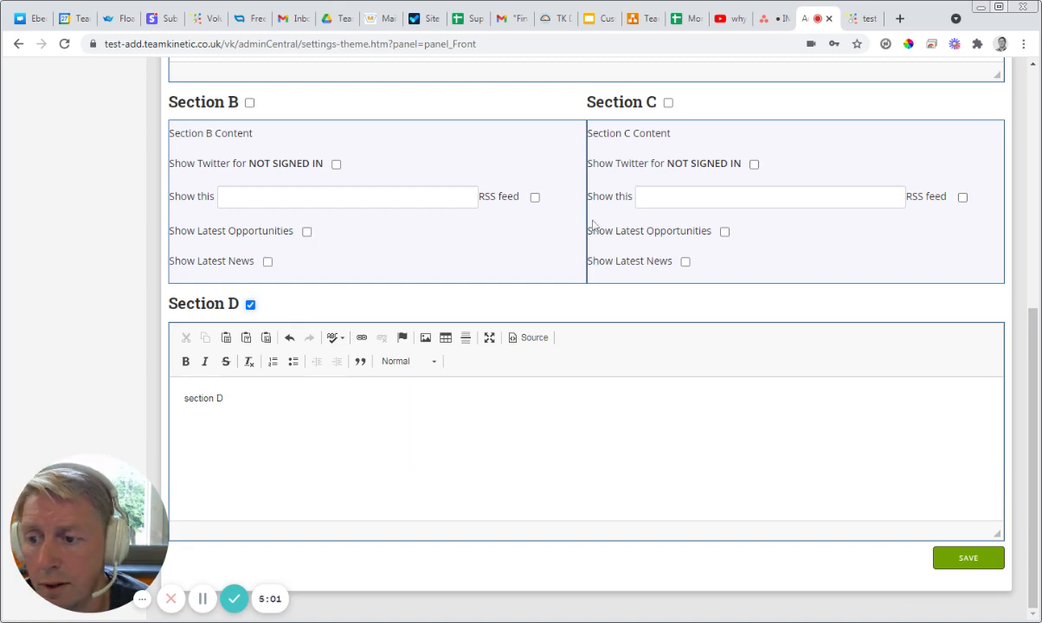
Step: Enable footer Section B with Twitter shown for not signed in visitors, and Section C with Latest Opportunities
{"action": "scroll", "coordinate": [606, 347], "scroll_direction": "up", "scroll_amount": 1}
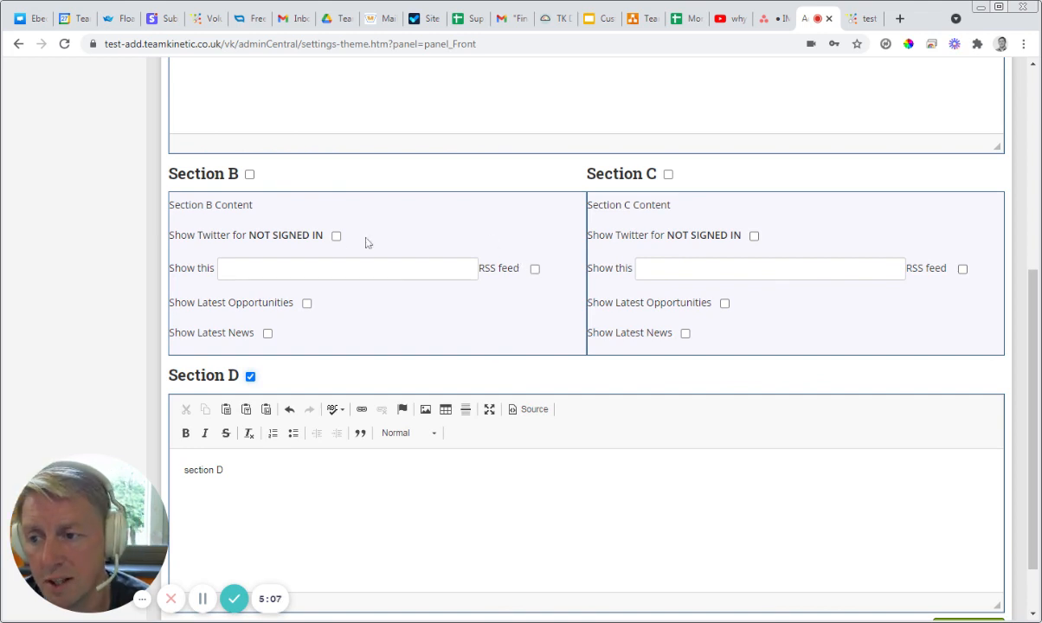
{"action": "left_click_drag", "start_coordinate": [187, 236], "coordinate": [338, 244]}
{"action": "left_click", "coordinate": [257, 236]}
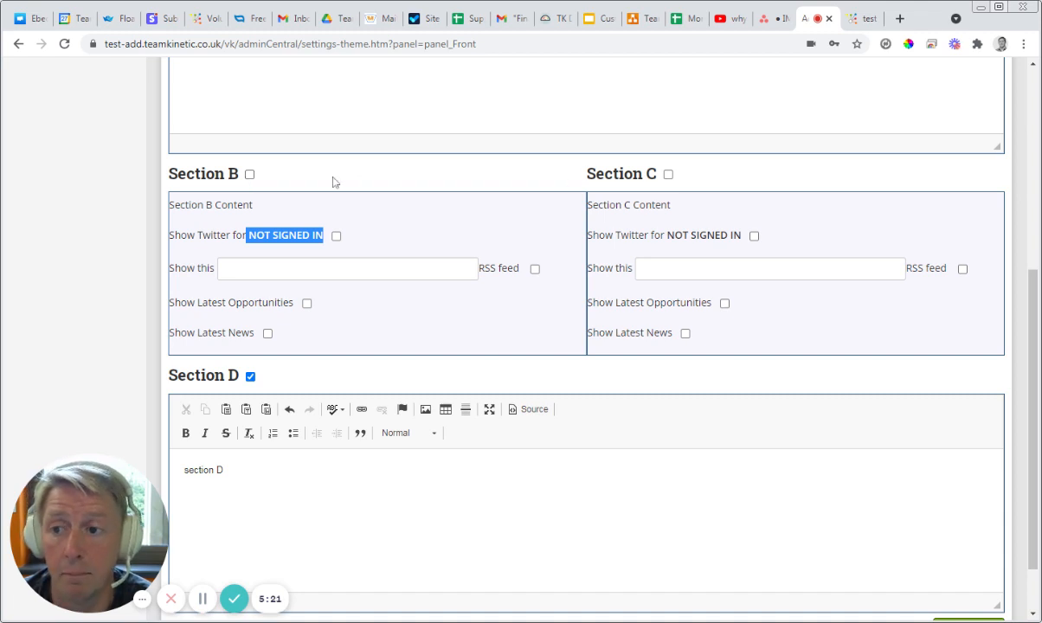
{"action": "left_click", "coordinate": [249, 174]}
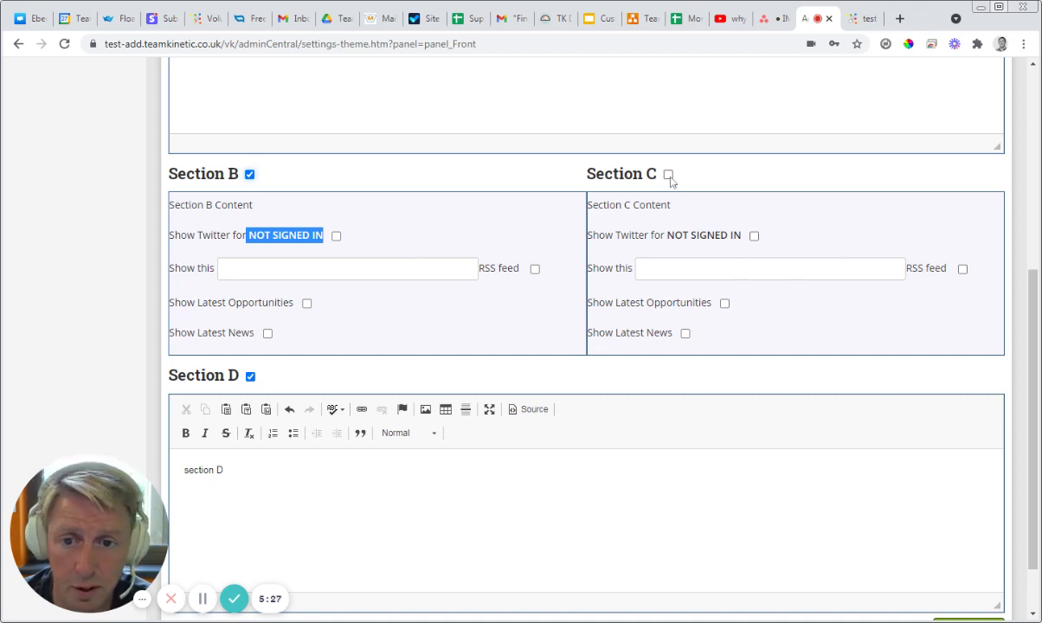
{"action": "left_click", "coordinate": [335, 235]}
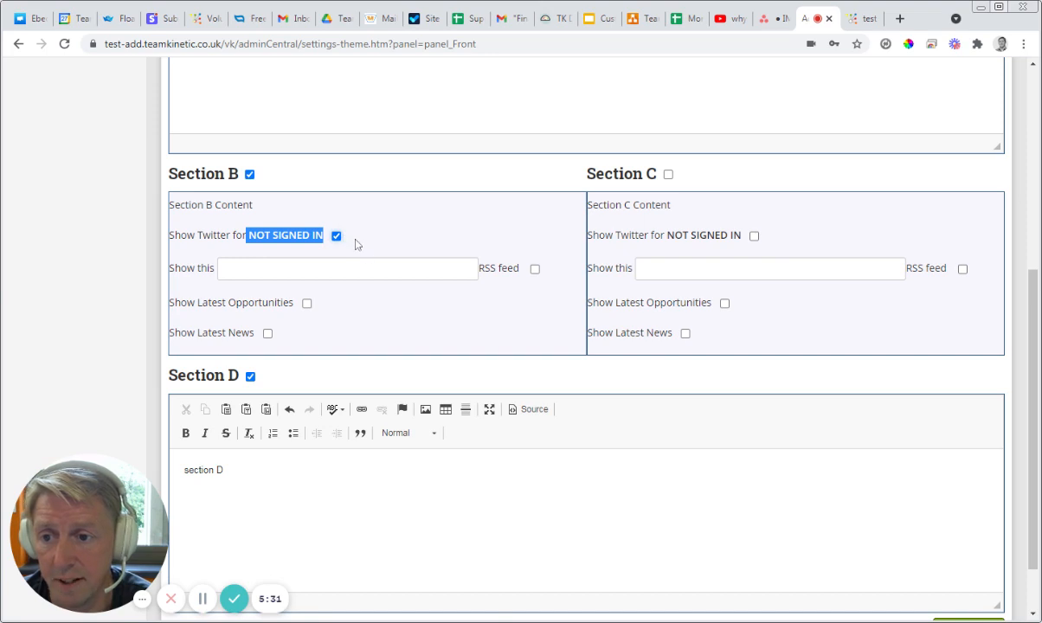
{"action": "left_click", "coordinate": [725, 303]}
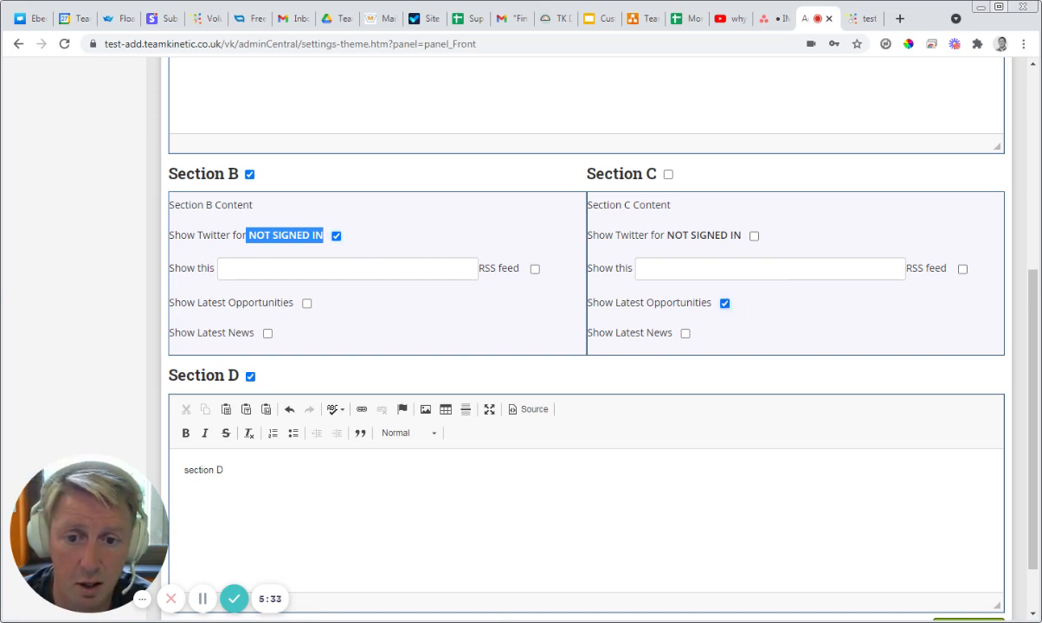
{"action": "left_click", "coordinate": [668, 175]}
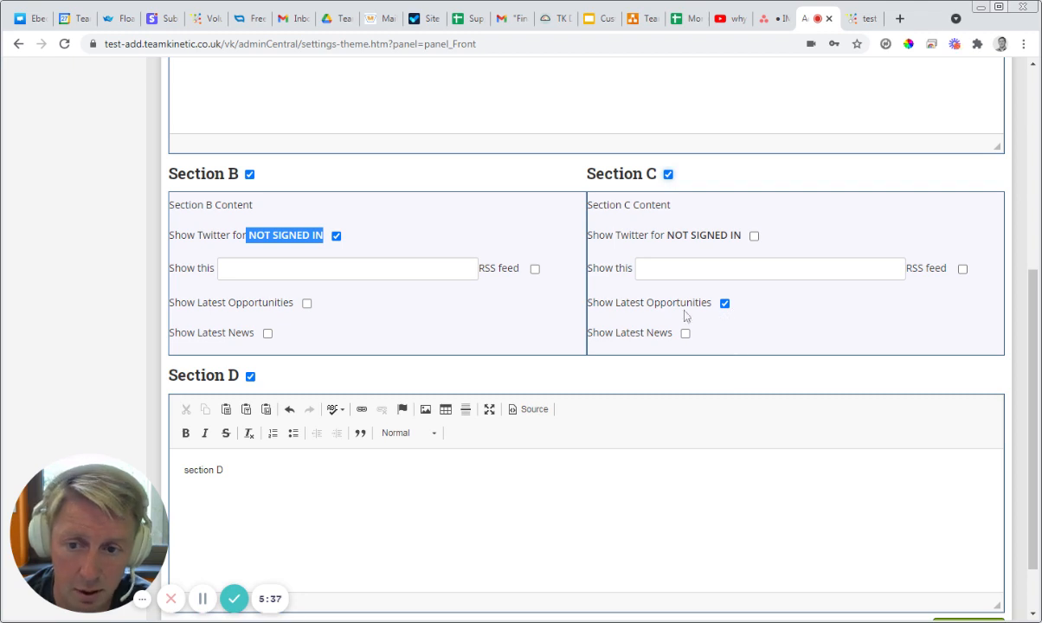
Step: Disable footer Sections B and C, keeping their content options selected
{"action": "left_click", "coordinate": [474, 379]}
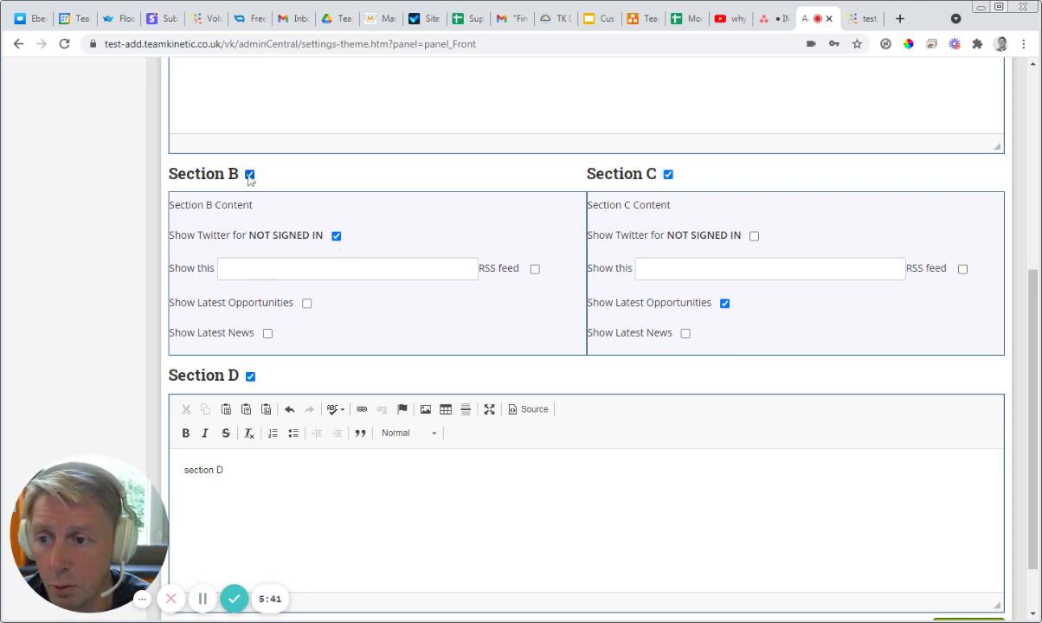
{"action": "left_click", "coordinate": [249, 175]}
{"action": "left_click", "coordinate": [668, 175]}
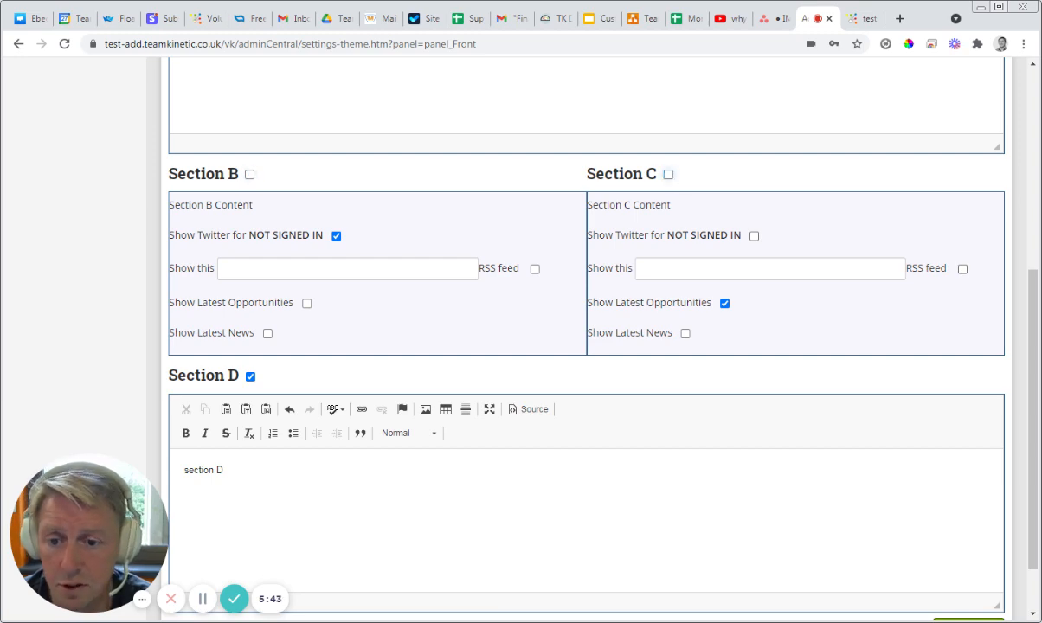
Step: Save the footer settings and reload the public front page to check the footer
{"action": "scroll", "coordinate": [952, 519], "scroll_direction": "down", "scroll_amount": 1}
{"action": "left_click", "coordinate": [968, 561]}
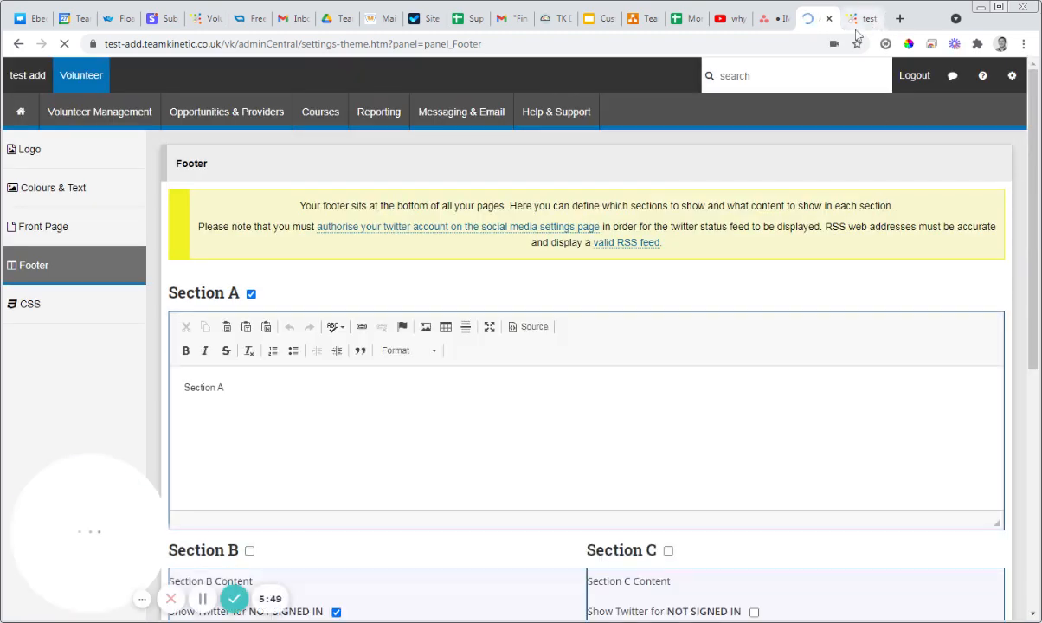
{"action": "left_click", "coordinate": [862, 19]}
{"action": "key", "text": "F5"}
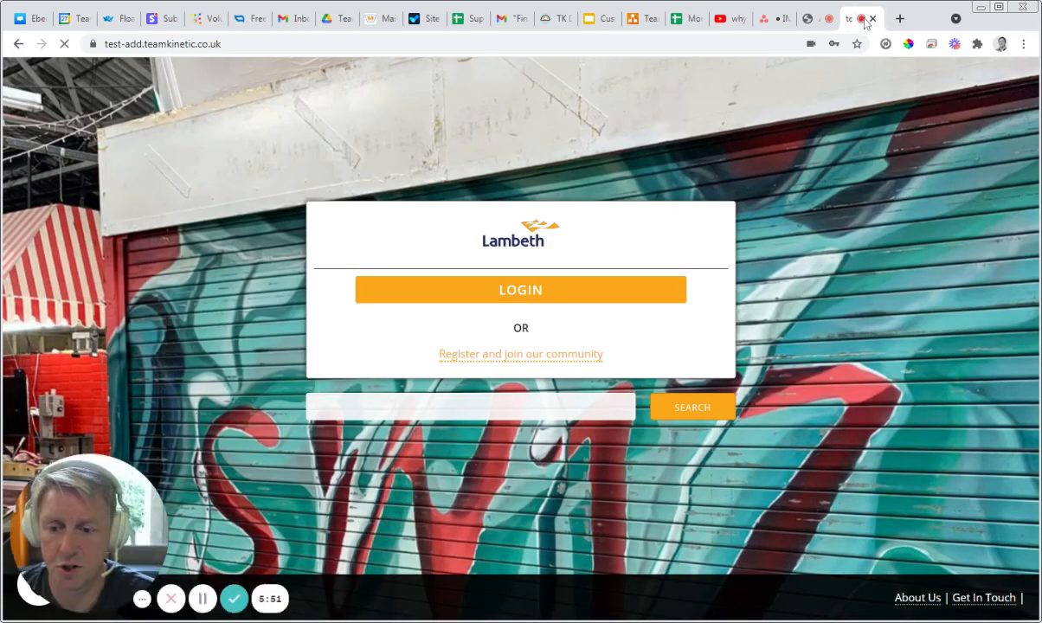